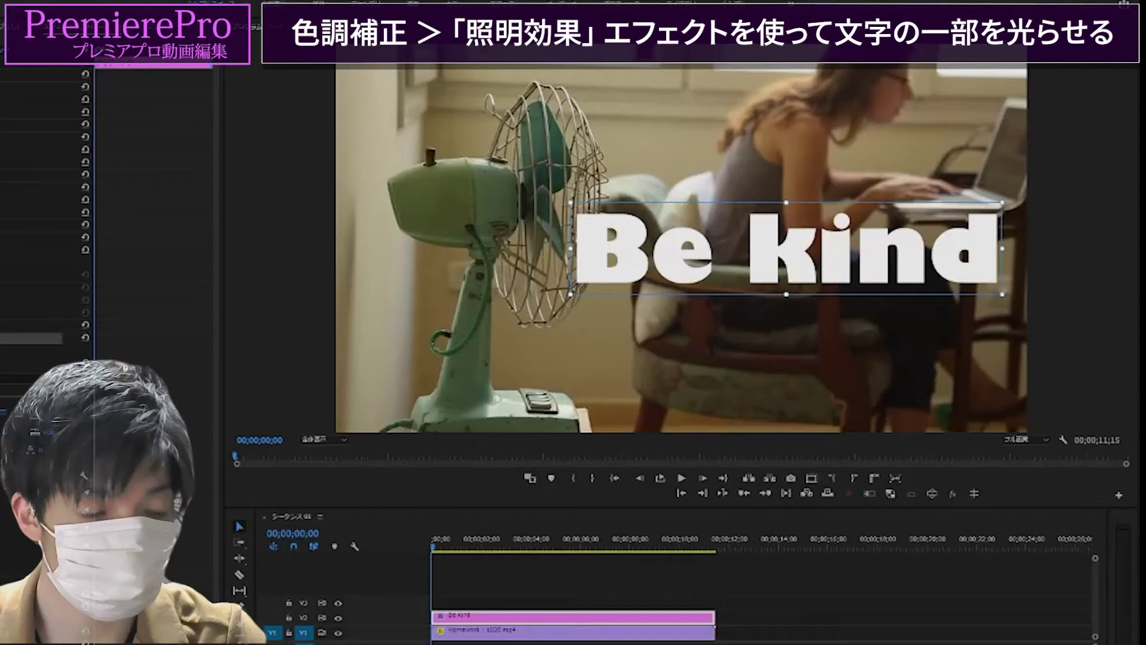
Widen the Program Monitor, narrow the tools column, and zoom the timeline so the clips fill it
{"action": "left_click_drag", "start_coordinate": [224, 446], "coordinate": [206, 445]}
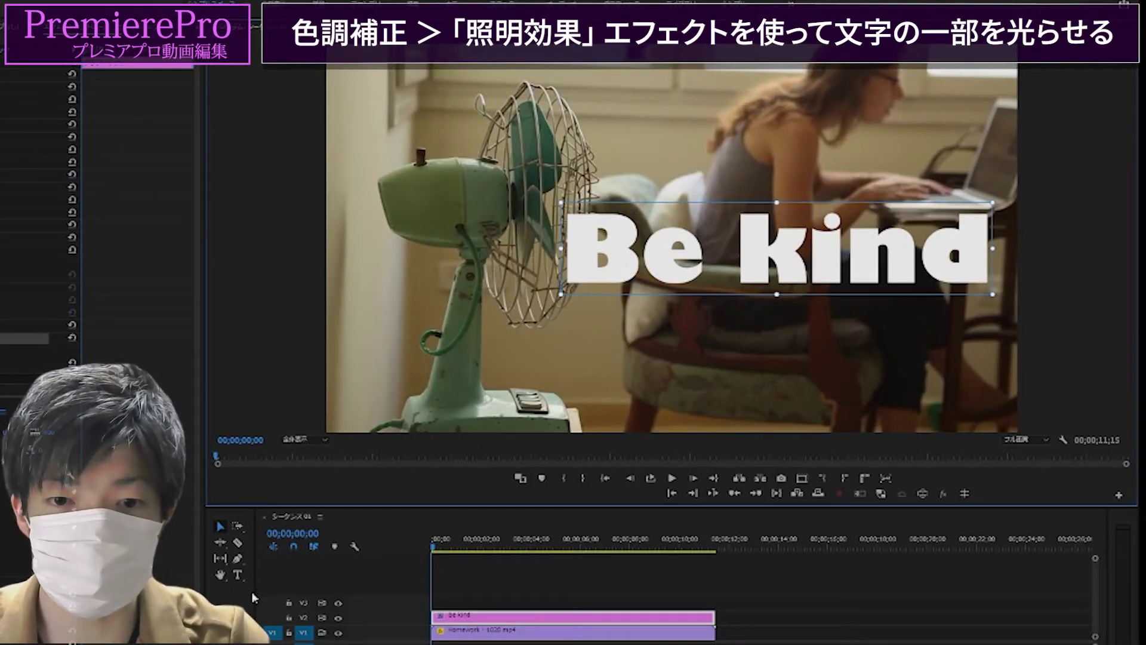
{"action": "left_click_drag", "start_coordinate": [254, 591], "coordinate": [235, 591]}
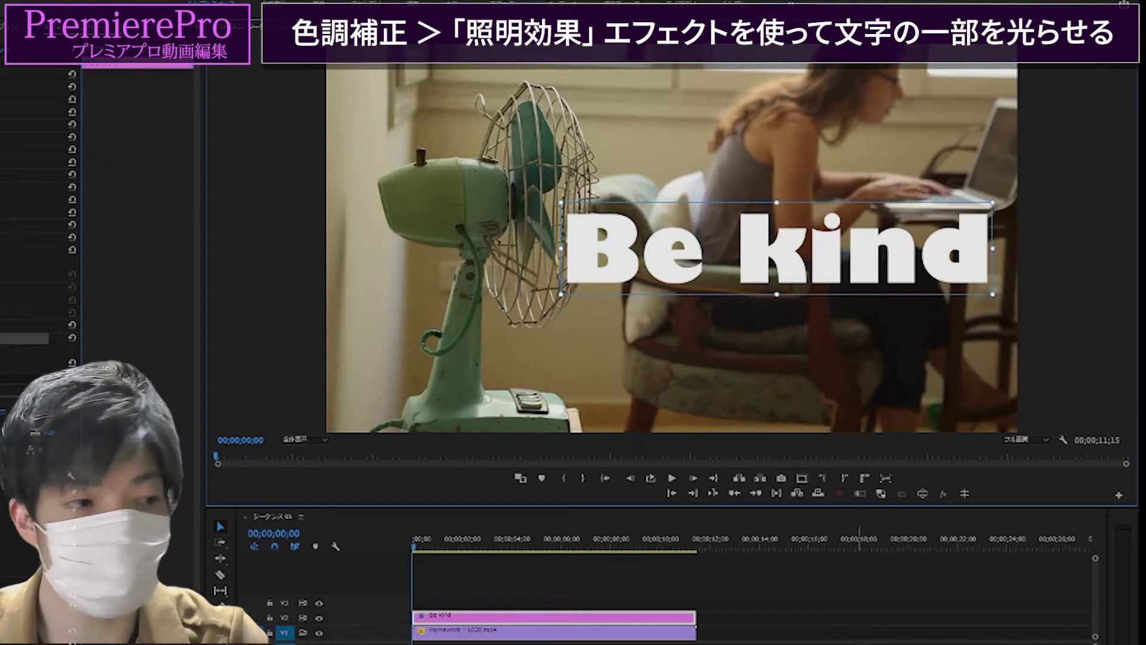
{"action": "left_click", "coordinate": [239, 591]}
{"action": "key", "text": "="}
Play the Be kind title sequence from the start, replaying it once
{"action": "left_click", "coordinate": [524, 495]}
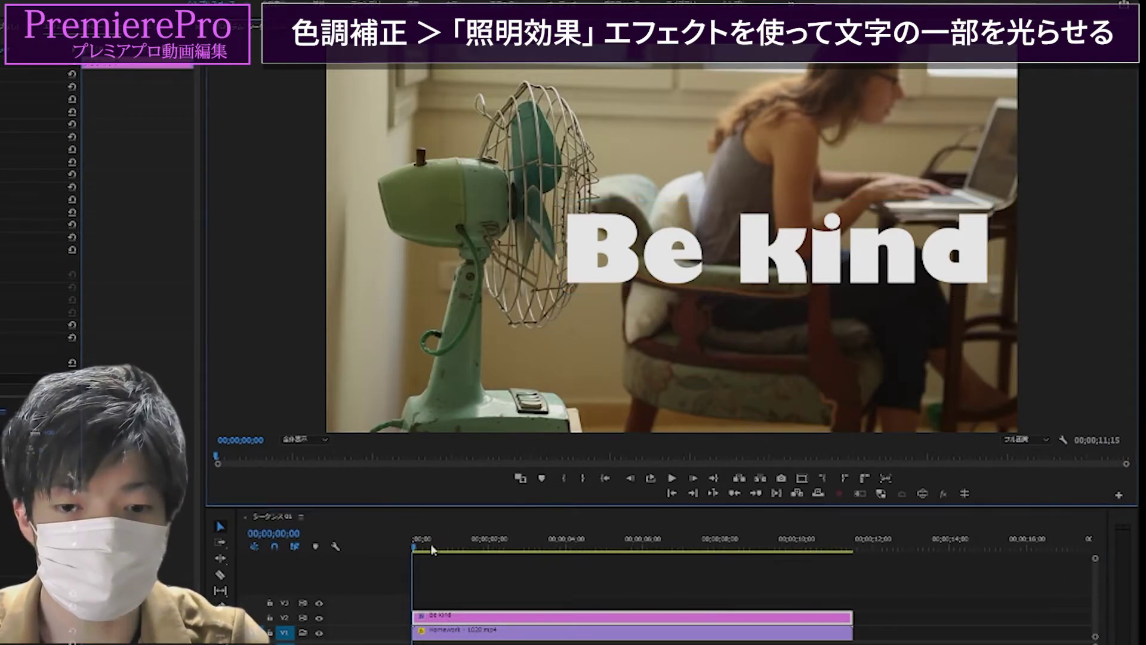
{"action": "left_click", "coordinate": [670, 478]}
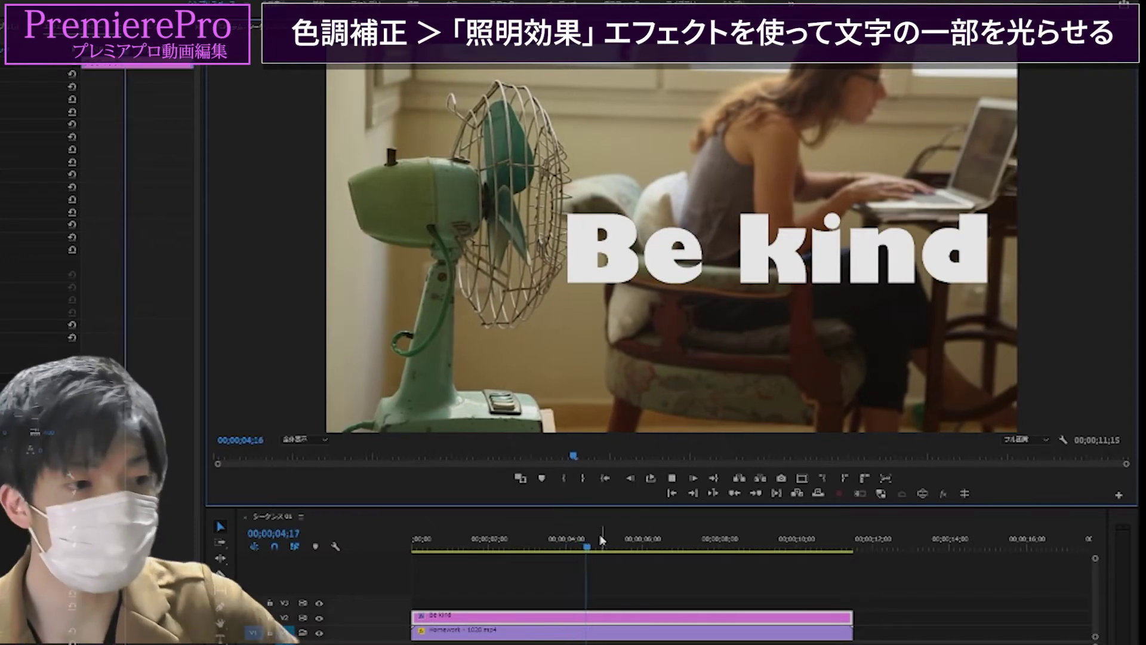
{"action": "key", "text": "space"}
{"action": "key", "text": "Home"}
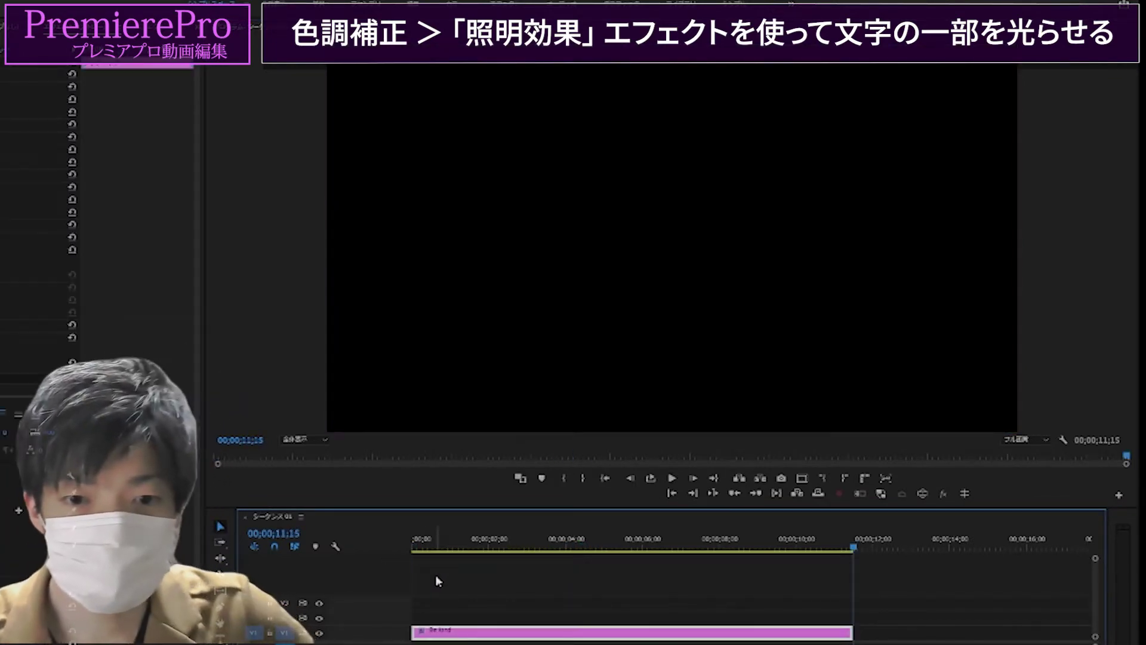
{"action": "left_click", "coordinate": [439, 575]}
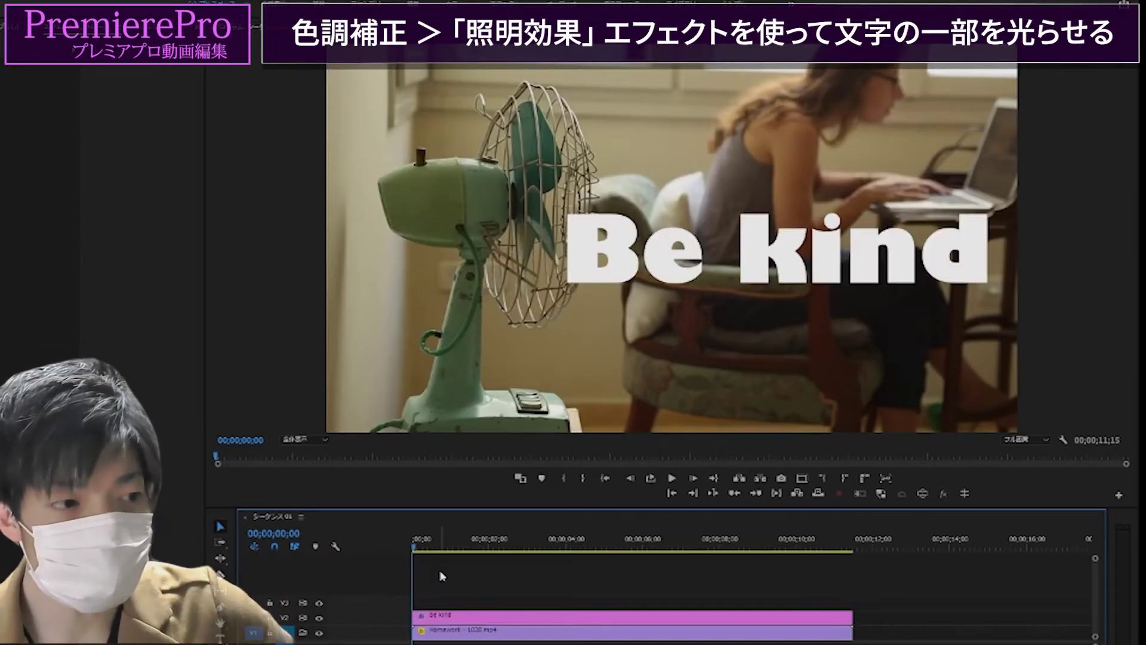
{"action": "key", "text": "space"}
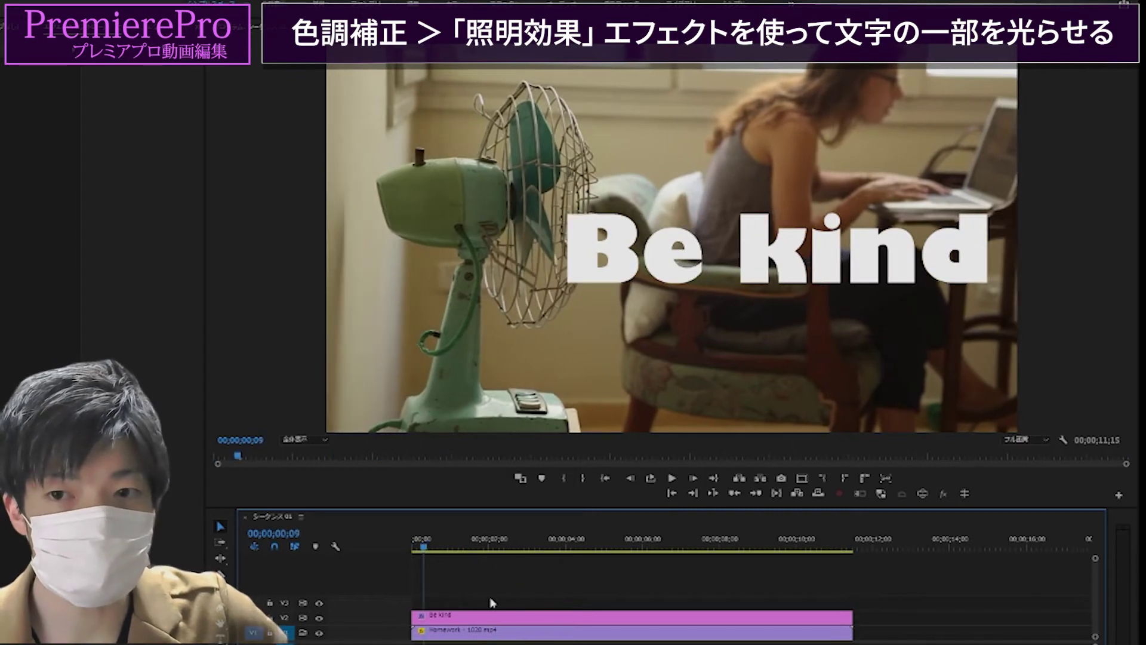
{"action": "left_click", "coordinate": [493, 615]}
{"action": "key", "text": "ctrl+shift+a"}
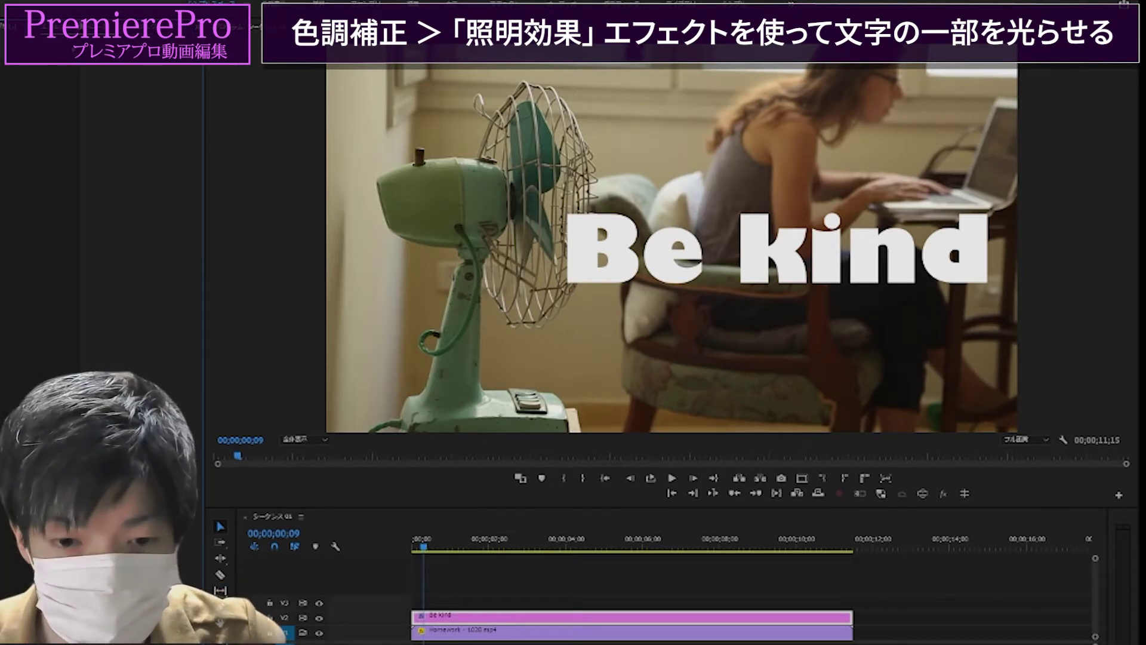
Scrub to 00;00;03;17 and back to 00;00;00;27, then select the Be kind text
{"action": "left_click", "coordinate": [455, 542]}
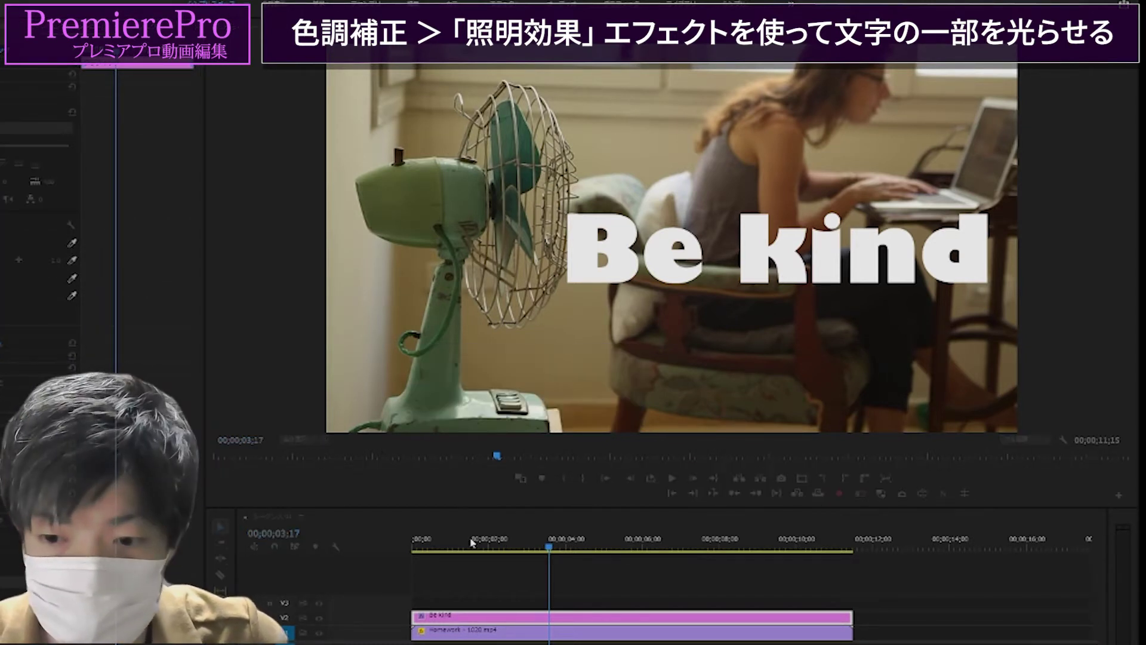
{"action": "left_click_drag", "start_coordinate": [548, 545], "coordinate": [449, 545]}
{"action": "left_click", "coordinate": [717, 266]}
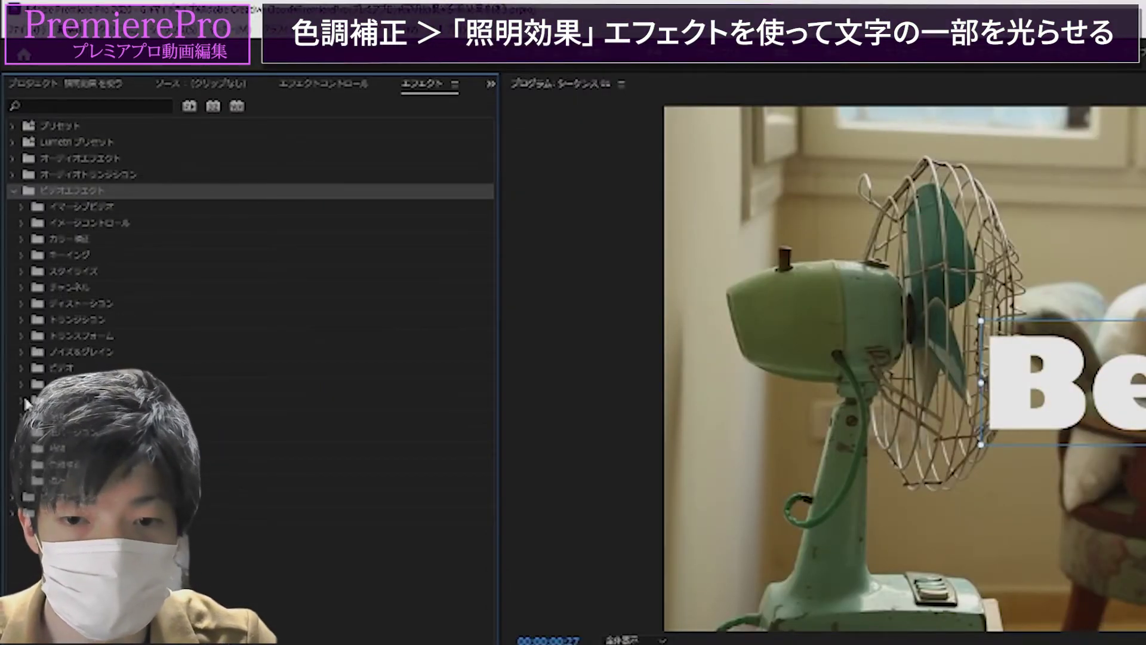
Expand Color Correction under Video Effects and select Lighting Effects
{"action": "left_click", "coordinate": [25, 404]}
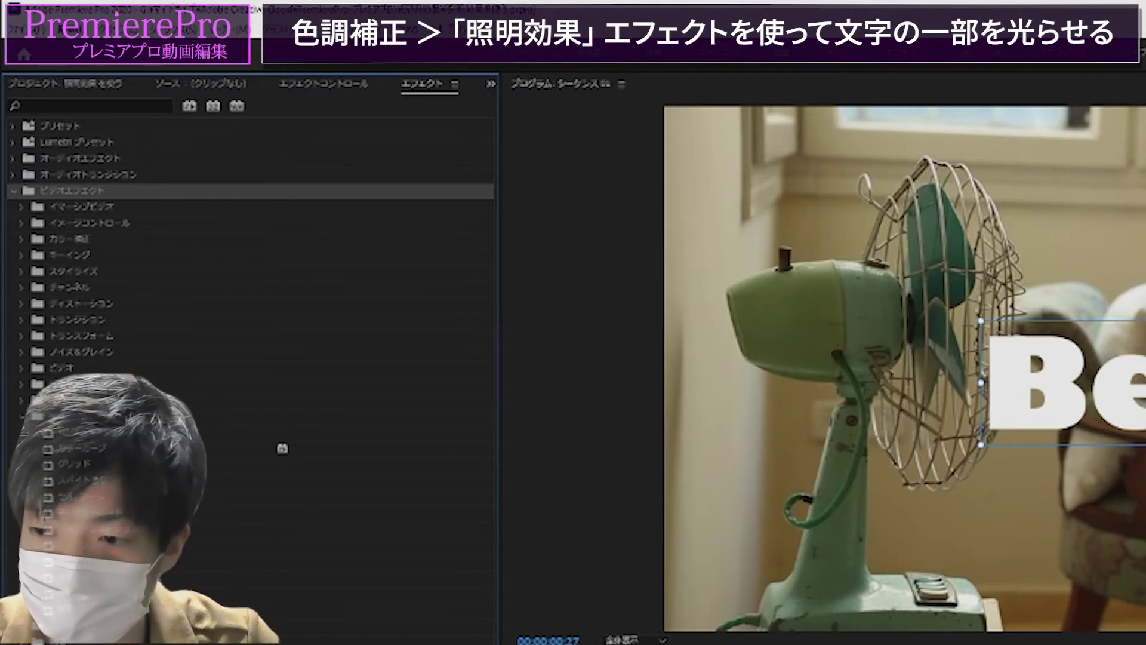
{"action": "left_click", "coordinate": [283, 448]}
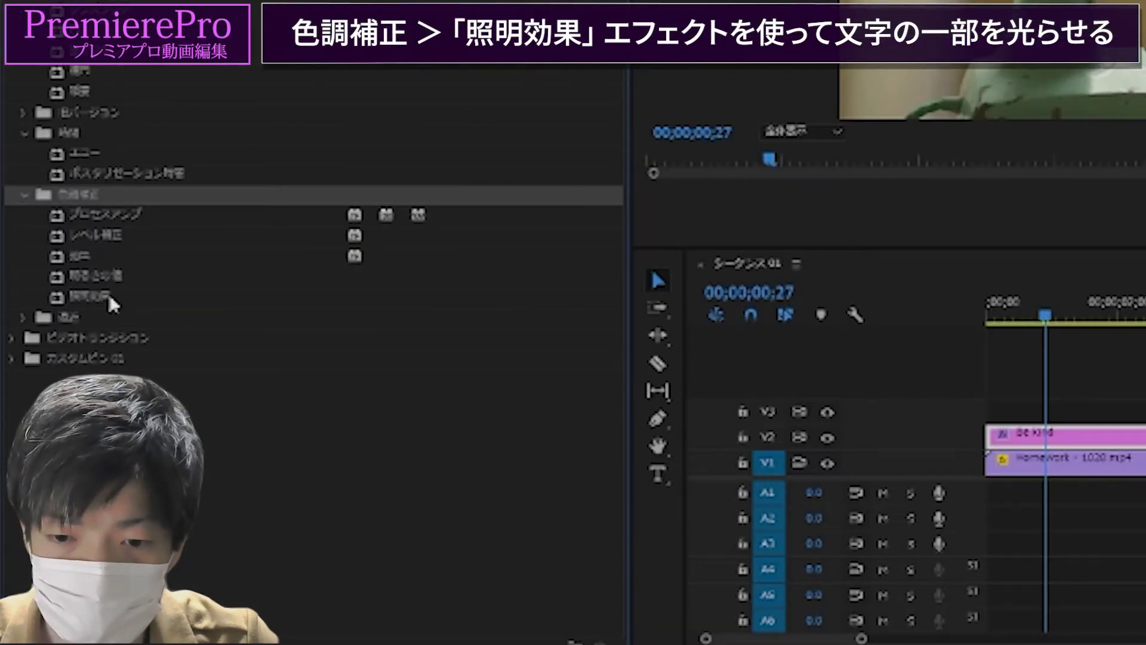
{"action": "left_click", "coordinate": [89, 297]}
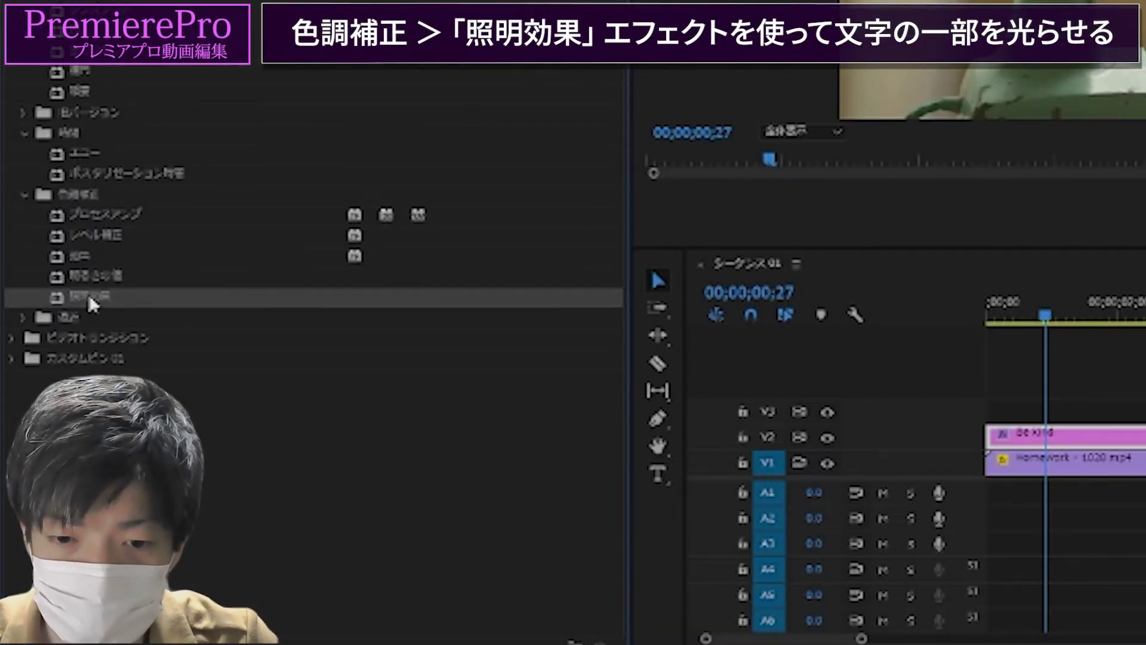
Apply Lighting Effects to the Be kind title above its Text layer and expand Light 1
{"action": "left_click_drag", "start_coordinate": [88, 296], "coordinate": [1100, 337]}
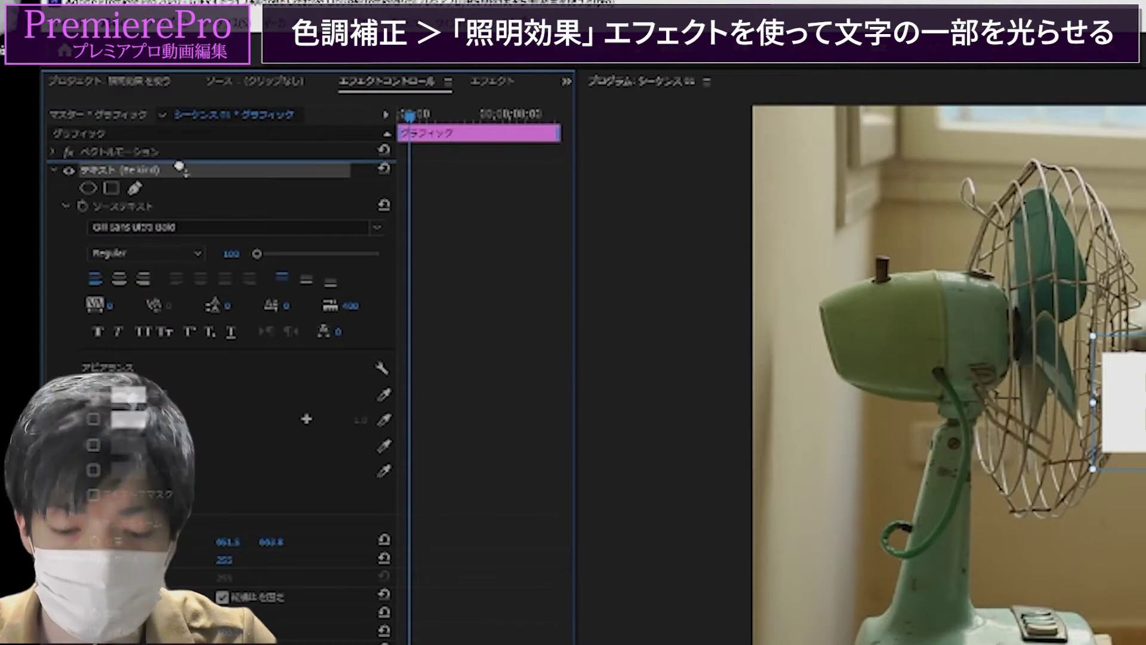
{"action": "left_click_drag", "start_coordinate": [181, 170], "coordinate": [181, 170]}
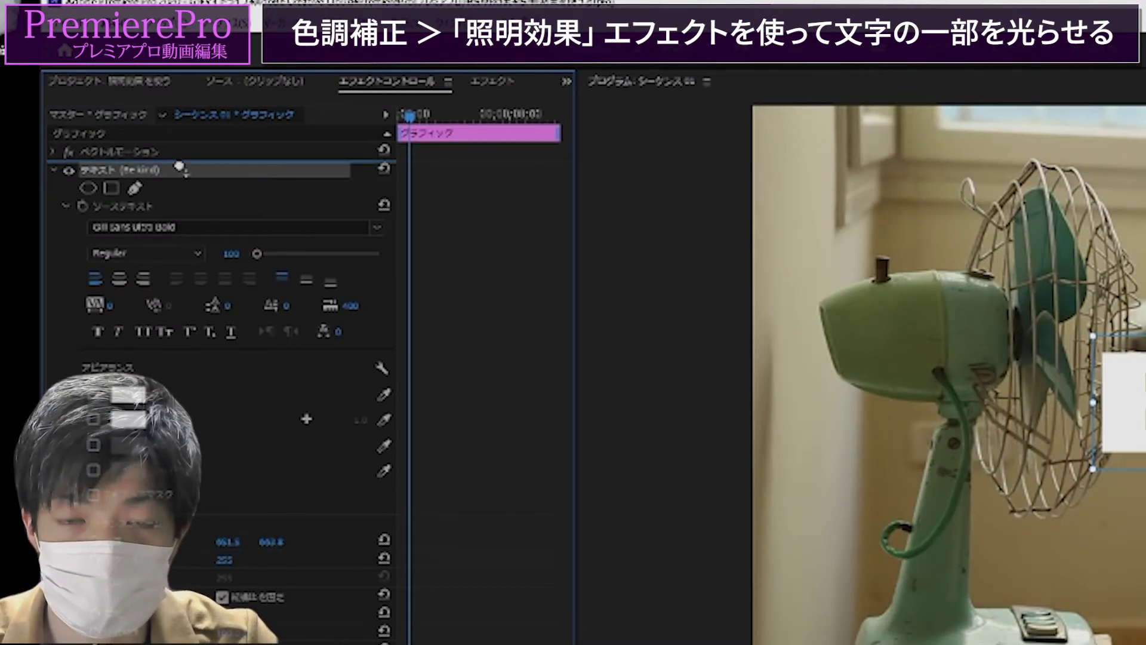
{"action": "left_click_drag", "start_coordinate": [180, 170], "coordinate": [181, 170]}
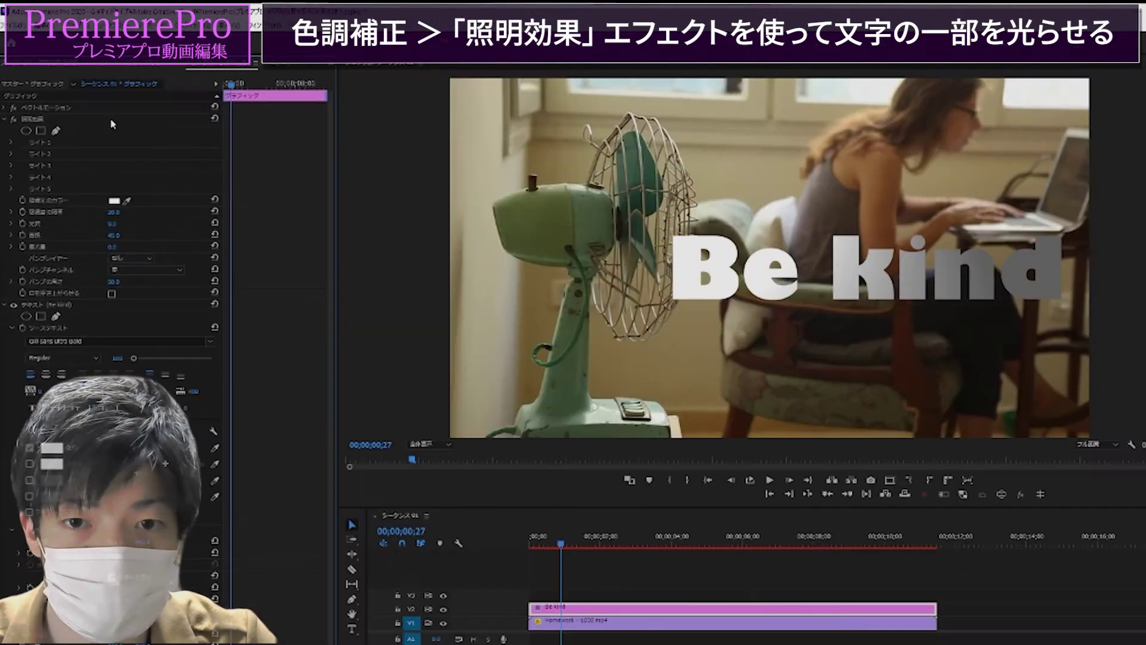
{"action": "left_click", "coordinate": [12, 143]}
Drag the spotlight's centre handle leftward in the Program Monitor, leaving Be kind dim
{"action": "left_click", "coordinate": [886, 284]}
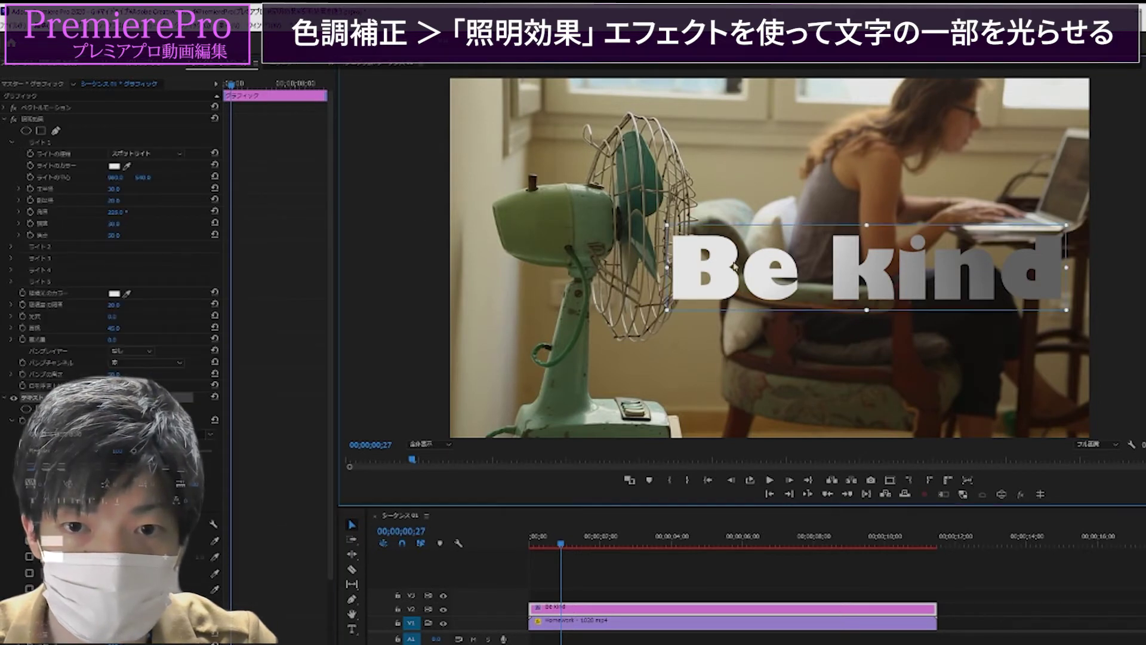
{"action": "left_click", "coordinate": [77, 120]}
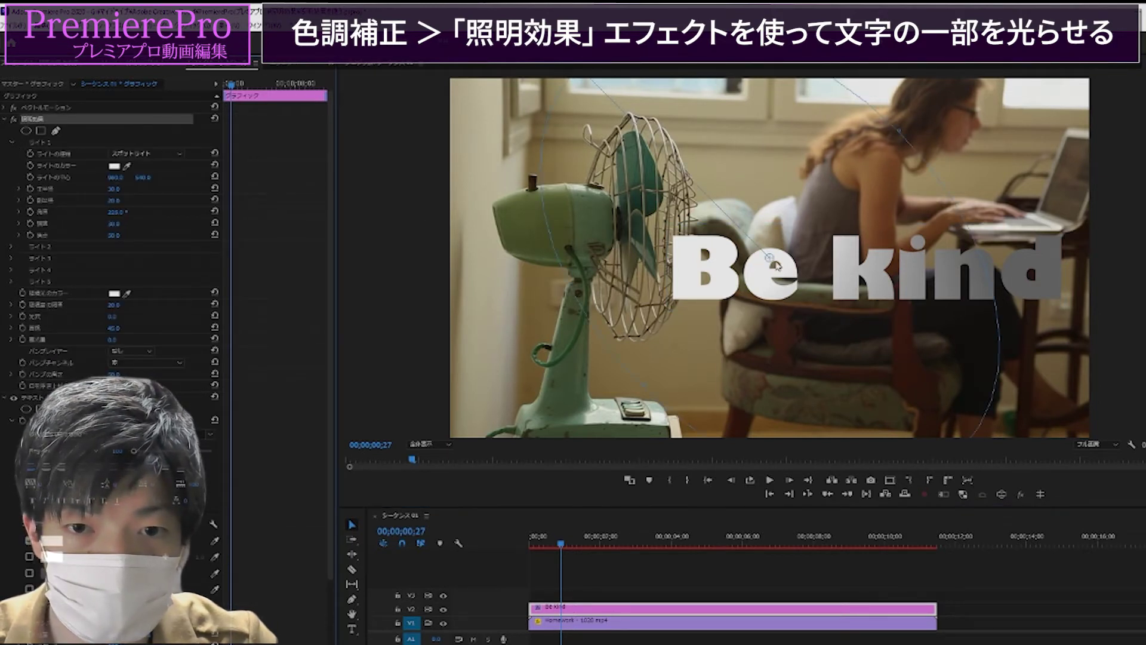
{"action": "left_click", "coordinate": [761, 242]}
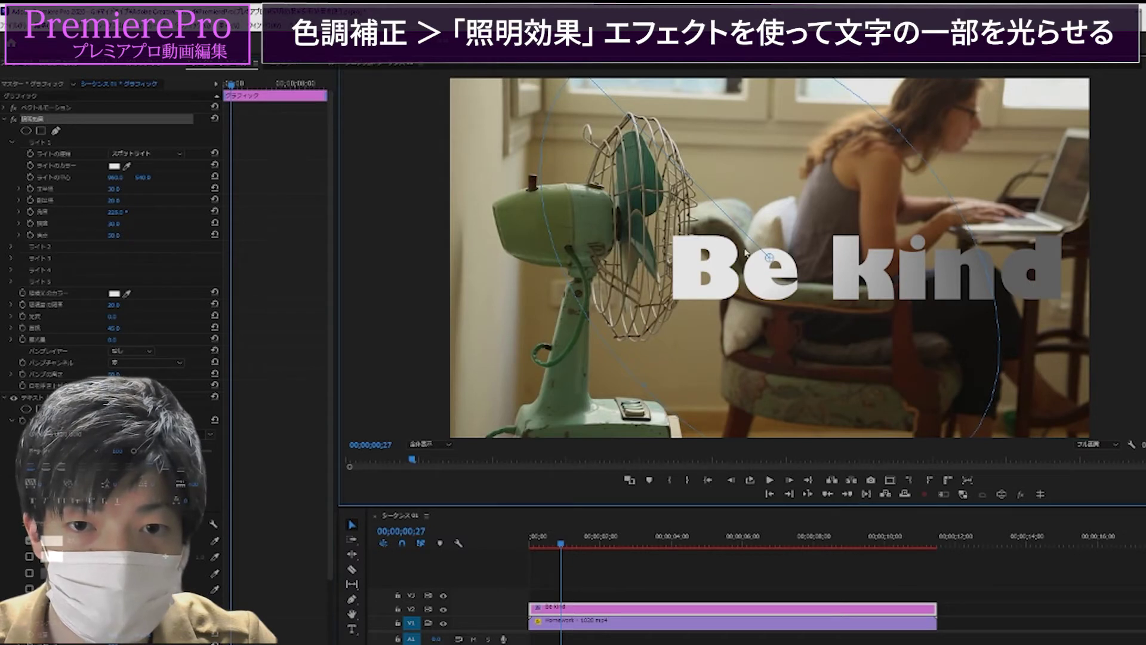
{"action": "mouse_move", "coordinate": [773, 258]}
{"action": "left_mouse_down"}
{"action": "mouse_move", "coordinate": [647, 252]}
{"action": "mouse_move", "coordinate": [1066, 253]}
{"action": "mouse_move", "coordinate": [562, 249]}
{"action": "mouse_move", "coordinate": [941, 244]}
{"action": "mouse_move", "coordinate": [640, 252]}
{"action": "mouse_move", "coordinate": [980, 265]}
{"action": "left_mouse_up"}
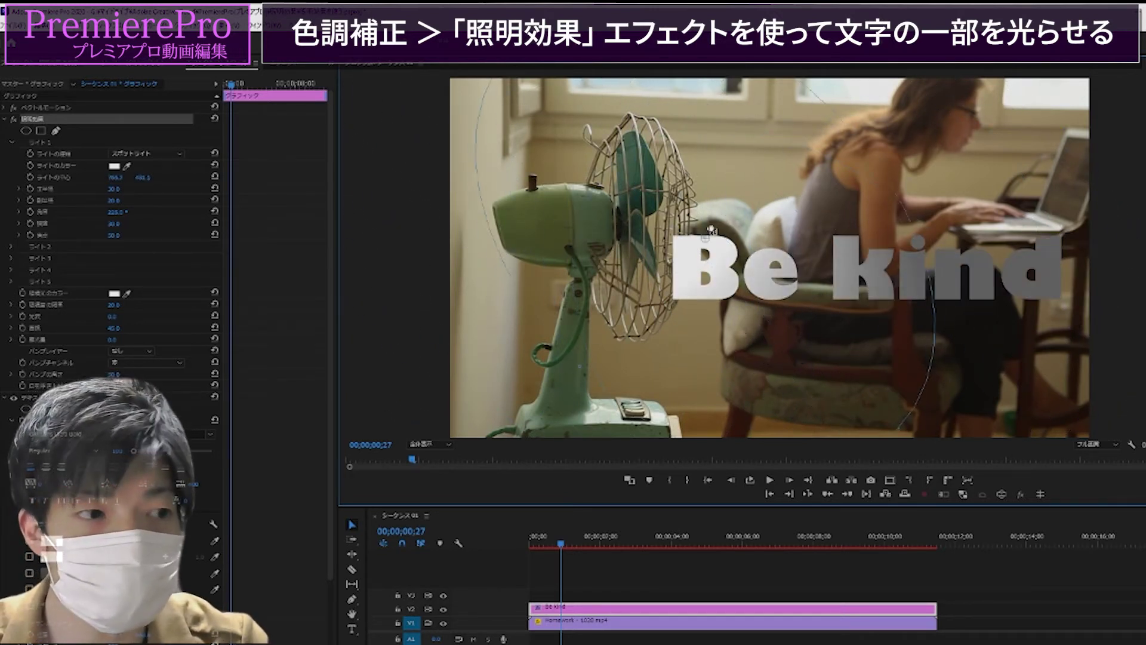
{"action": "left_click_drag", "start_coordinate": [1055, 302], "coordinate": [553, 281]}
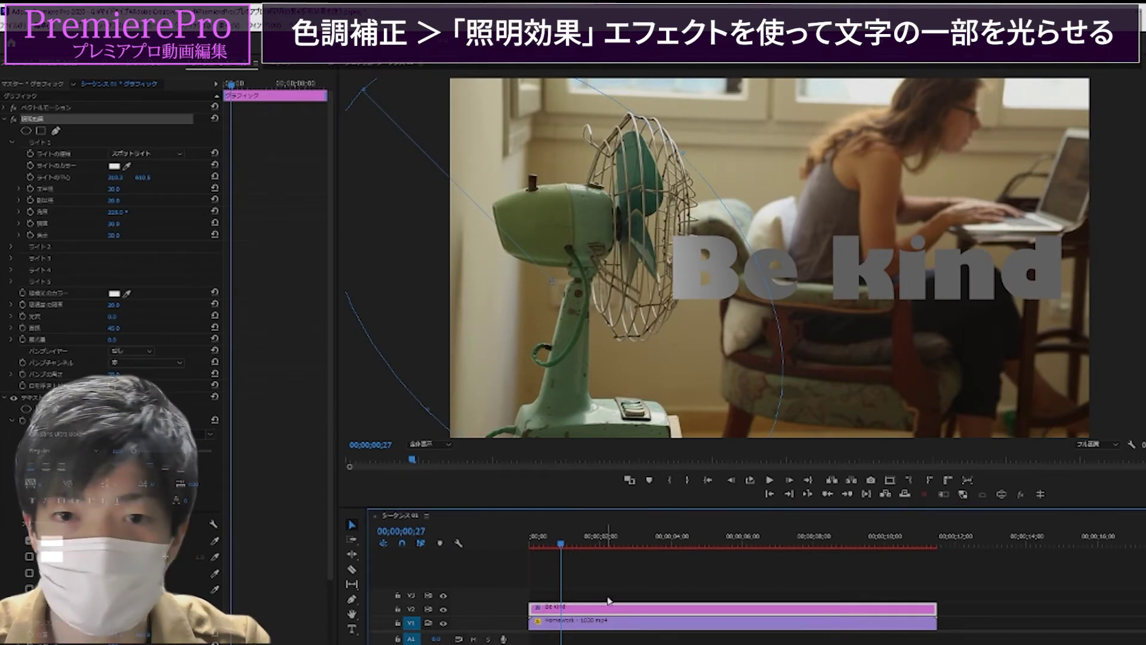
{"action": "left_click", "coordinate": [579, 621]}
{"action": "left_click", "coordinate": [576, 608]}
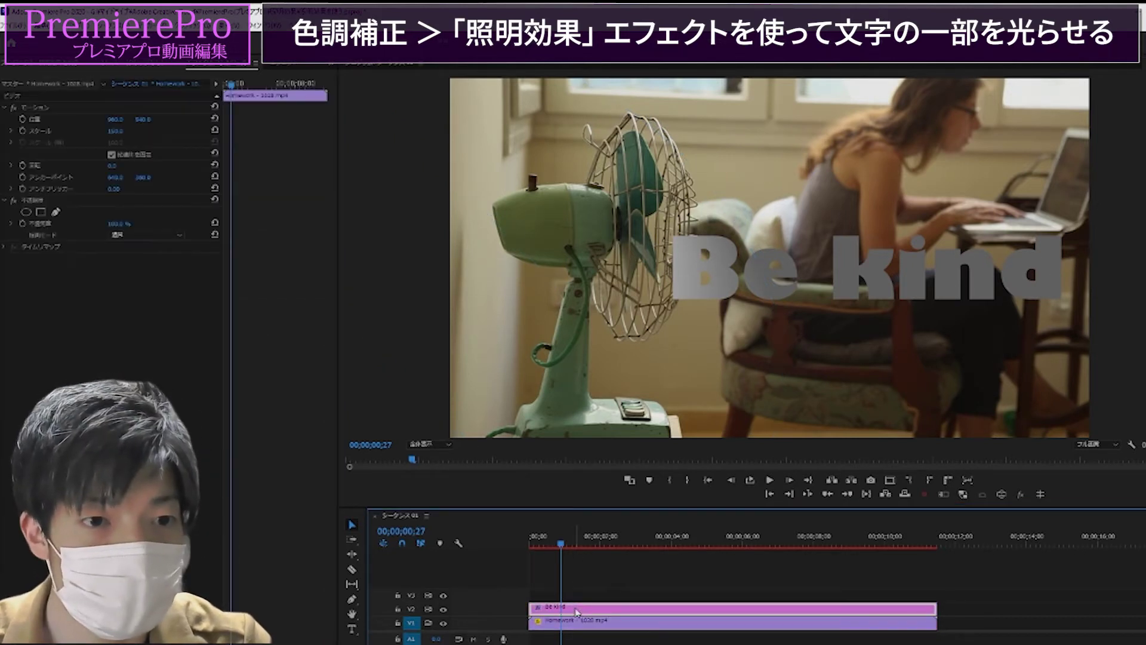
Keyframe Light Center at the start and at 00;00;01;12, pushing the light past the title
{"action": "key", "text": "Home"}
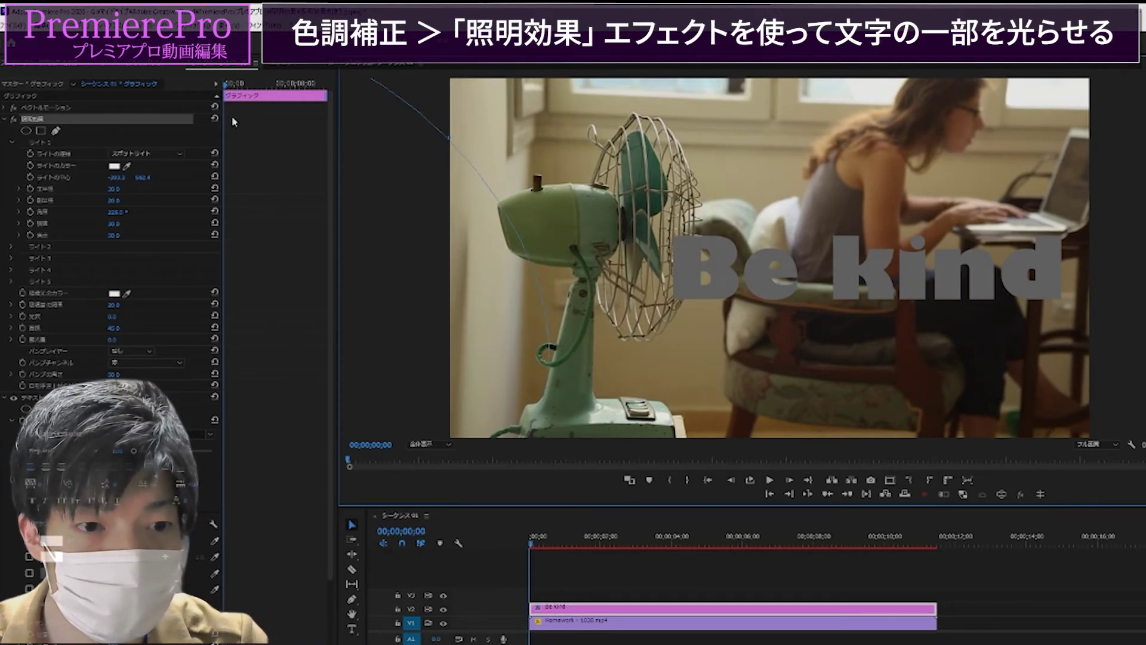
{"action": "left_click", "coordinate": [31, 177]}
{"action": "left_click_drag", "start_coordinate": [227, 89], "coordinate": [242, 92]}
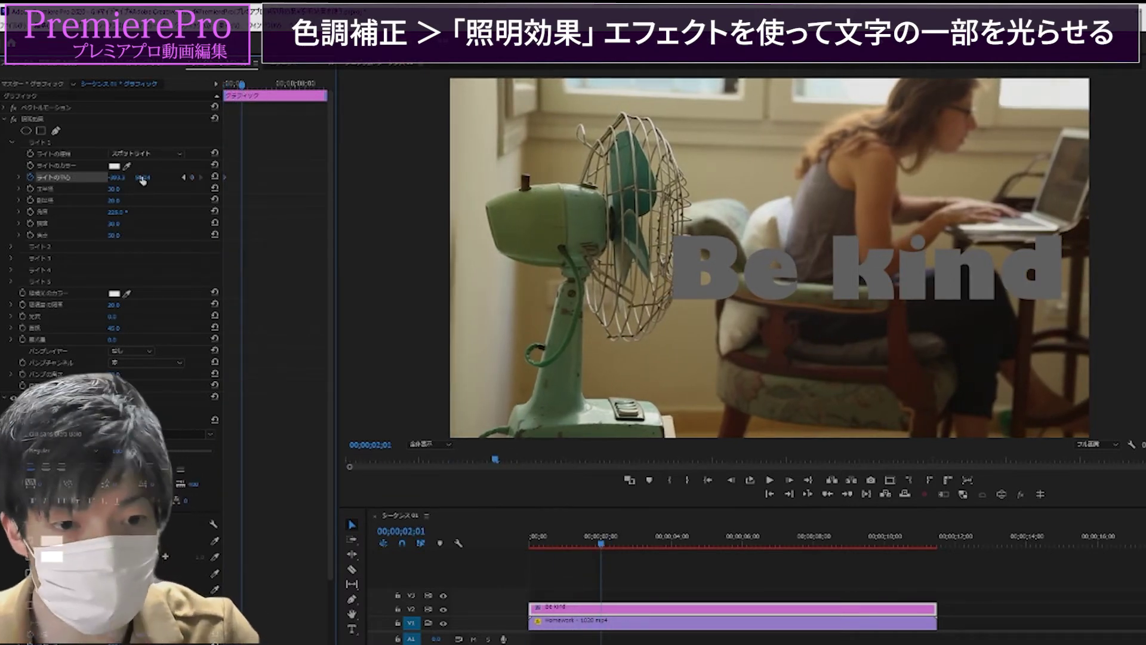
{"action": "left_click_drag", "start_coordinate": [116, 178], "coordinate": [251, 177]}
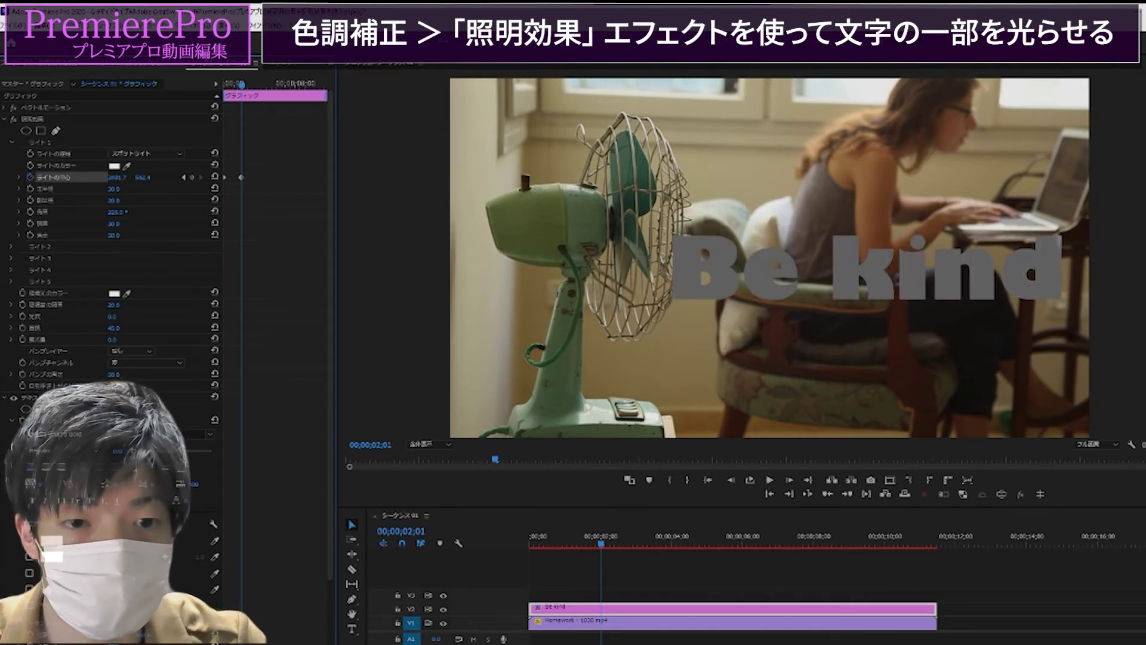
{"action": "left_click_drag", "start_coordinate": [241, 83], "coordinate": [225, 84]}
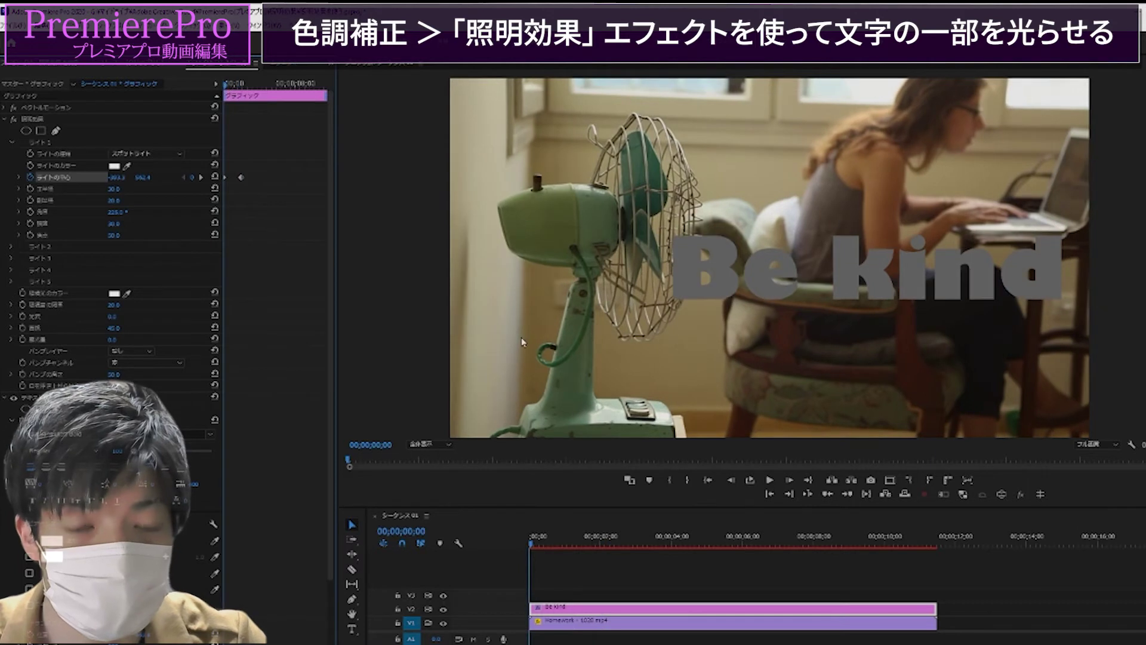
Play back the light sweep from the start several times
{"action": "left_click", "coordinate": [772, 481]}
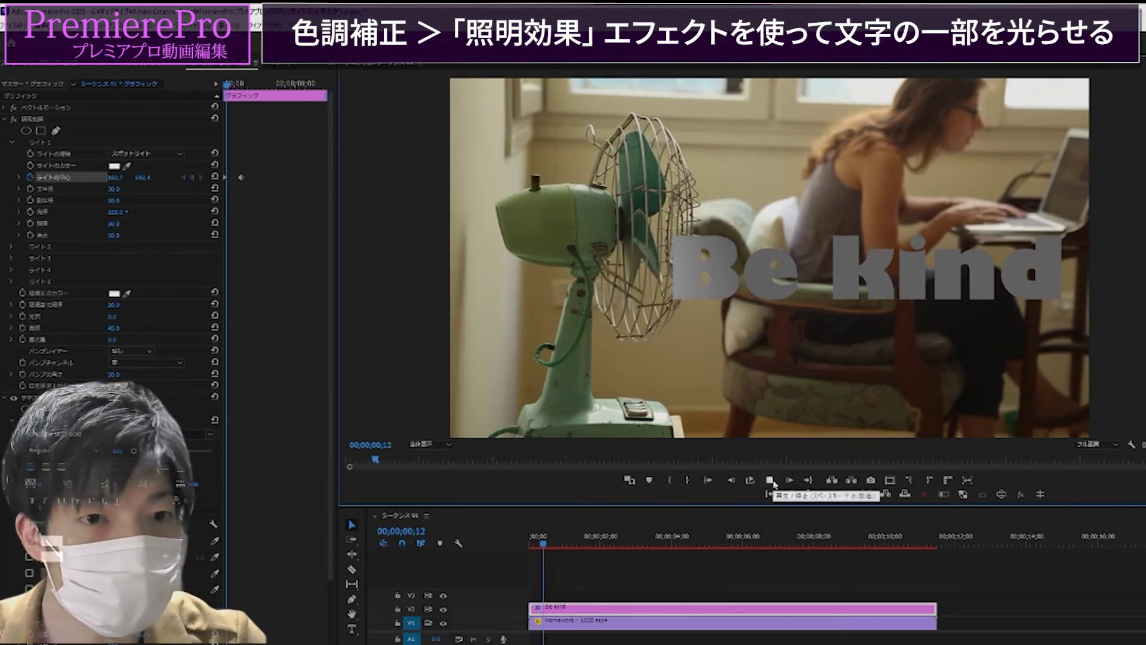
{"action": "left_click", "coordinate": [773, 482]}
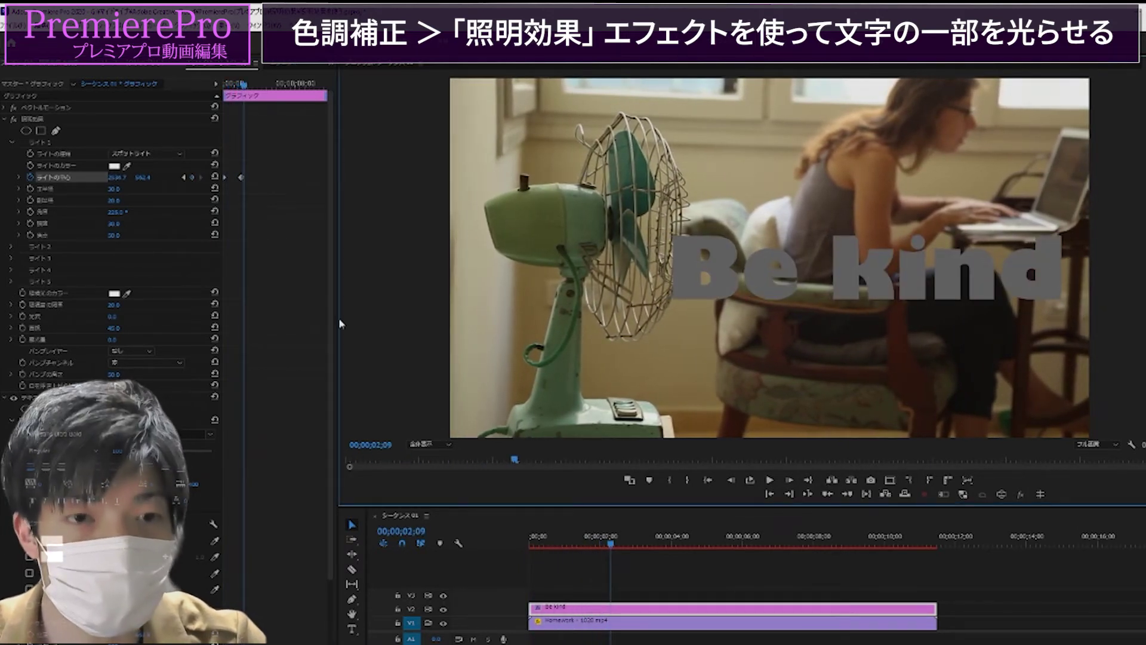
{"action": "key", "text": "Home"}
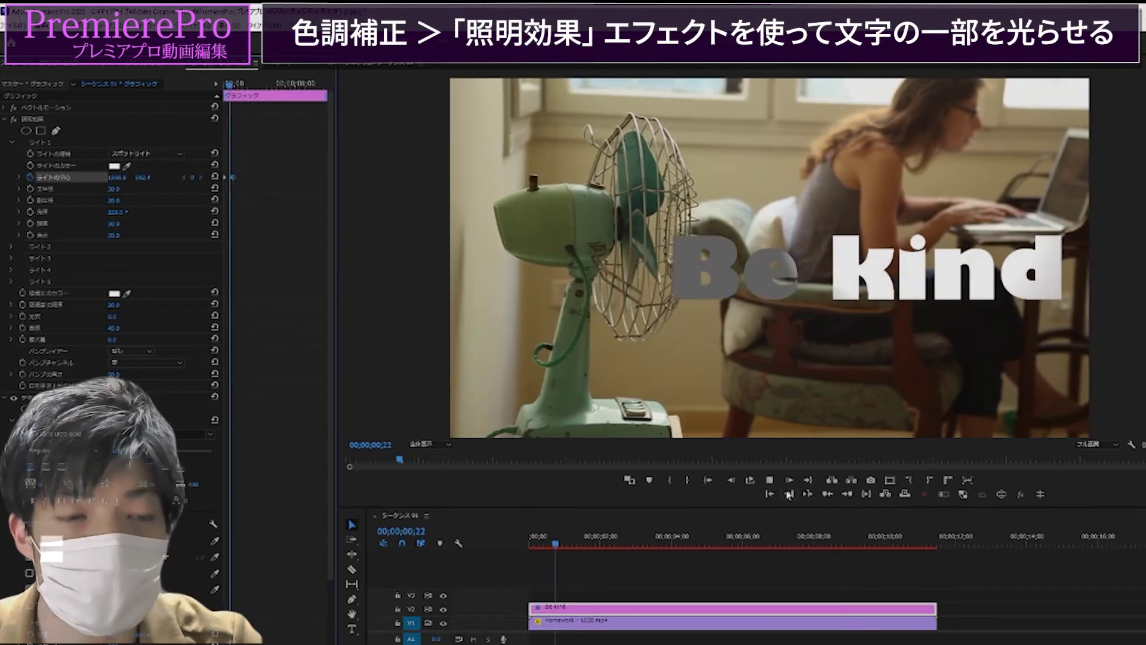
{"action": "key", "text": "space"}
{"action": "key", "text": "Home"}
{"action": "key", "text": "space"}
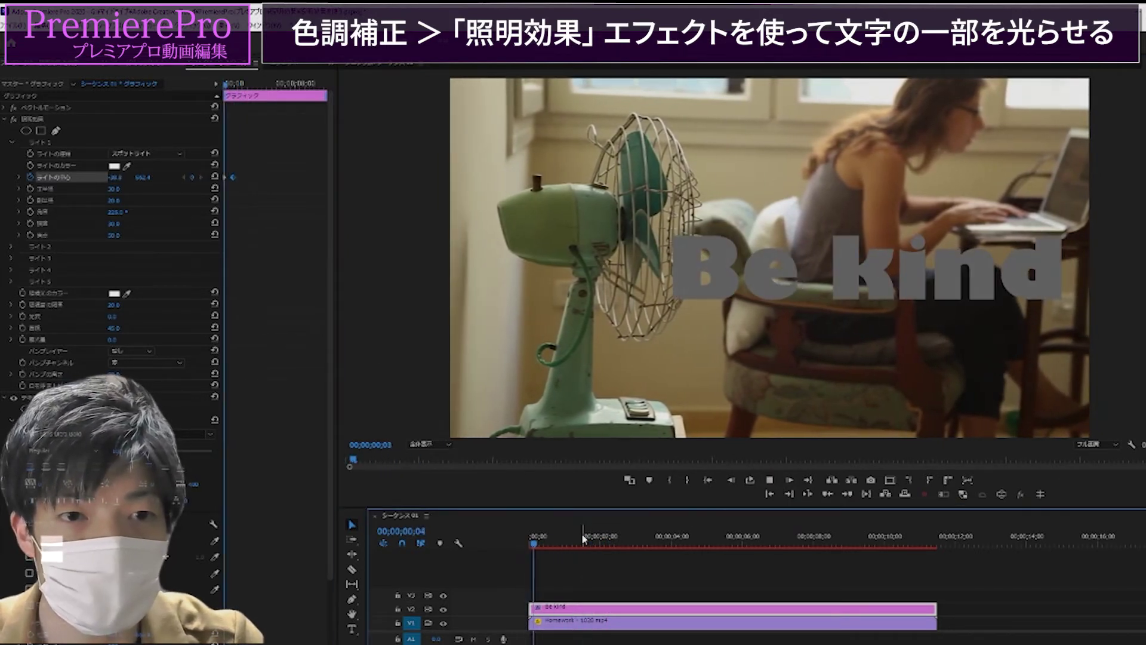
{"action": "key", "text": "space"}
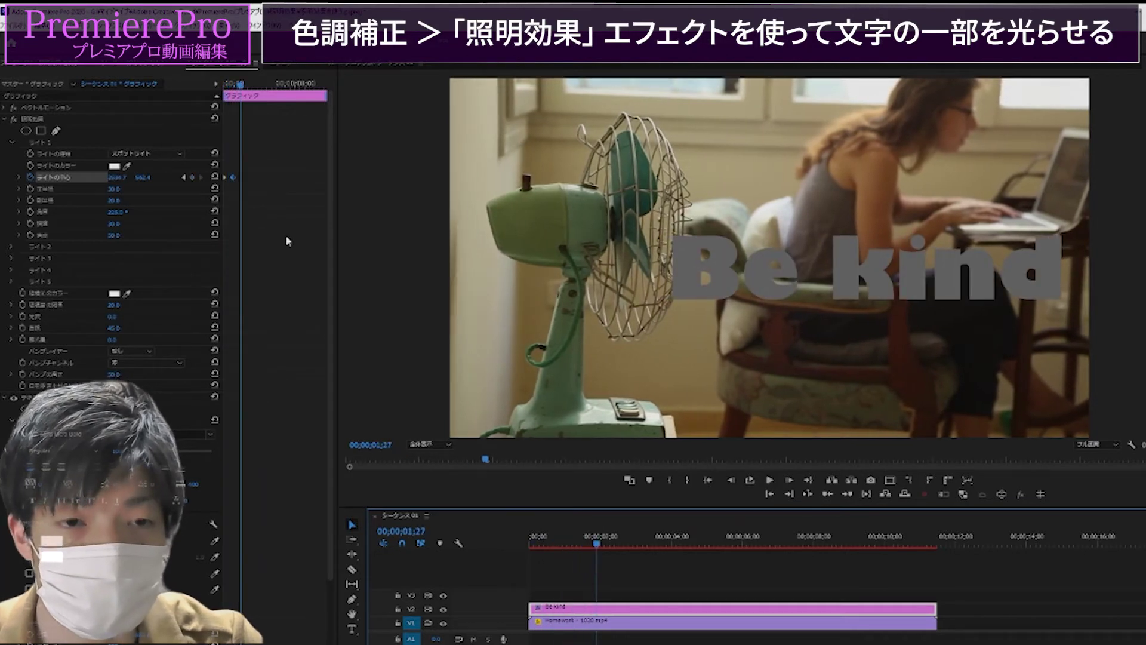
{"action": "key", "text": "Home"}
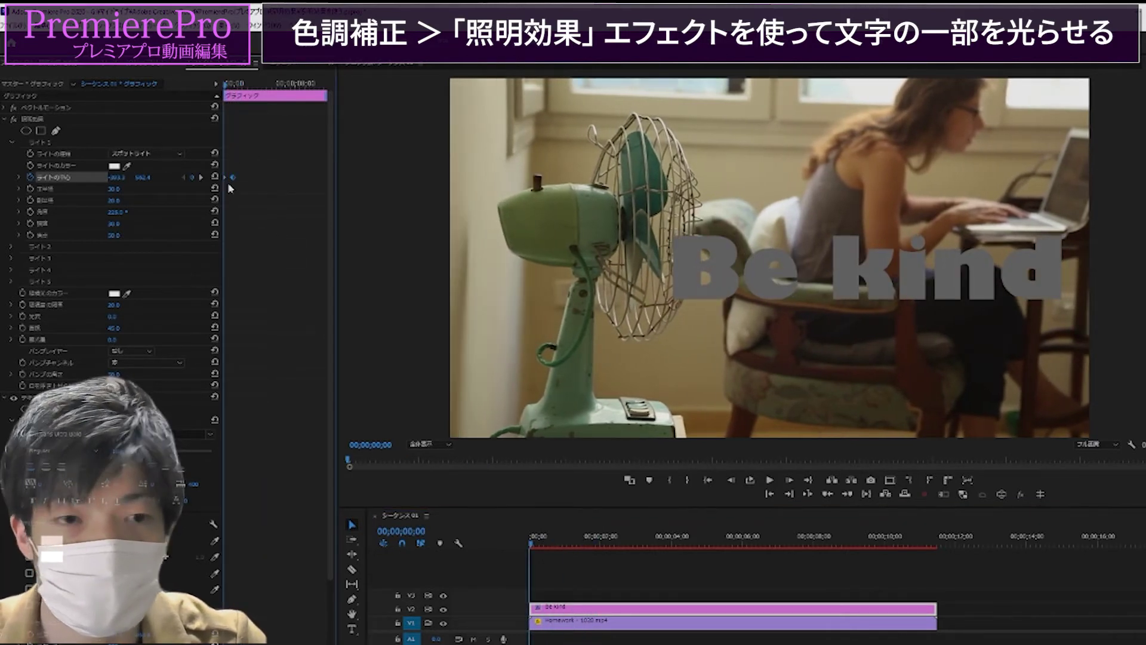
Move the second Light Center keyframe later and scrub to check Be kind around one second
{"action": "left_click_drag", "start_coordinate": [235, 179], "coordinate": [242, 182]}
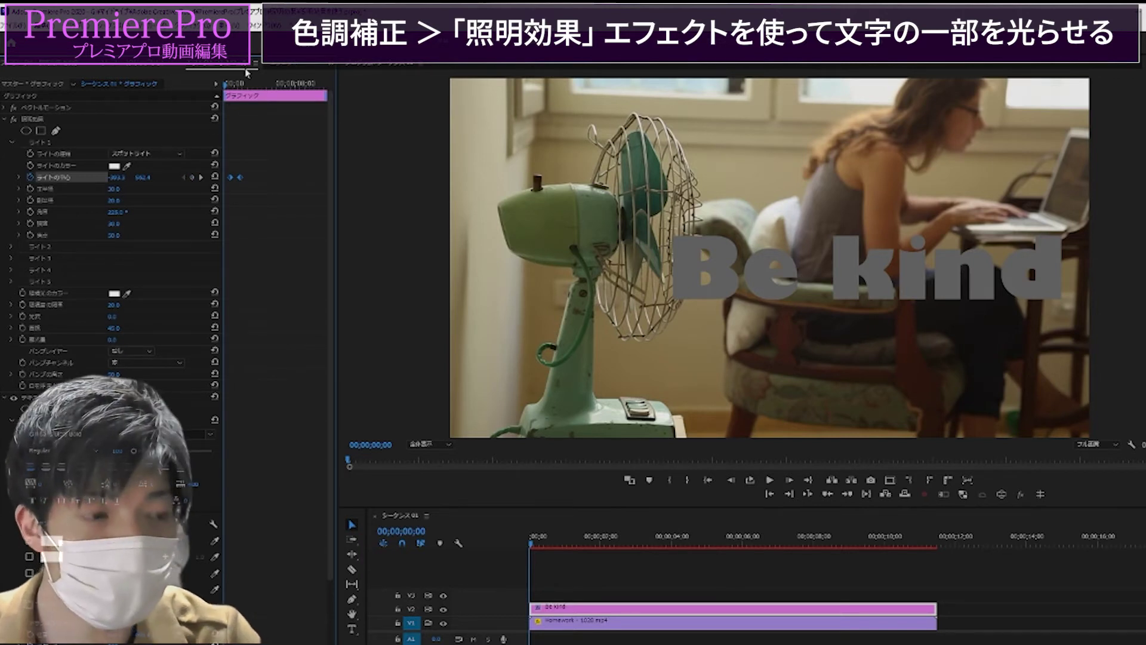
{"action": "left_click_drag", "start_coordinate": [226, 83], "coordinate": [236, 85]}
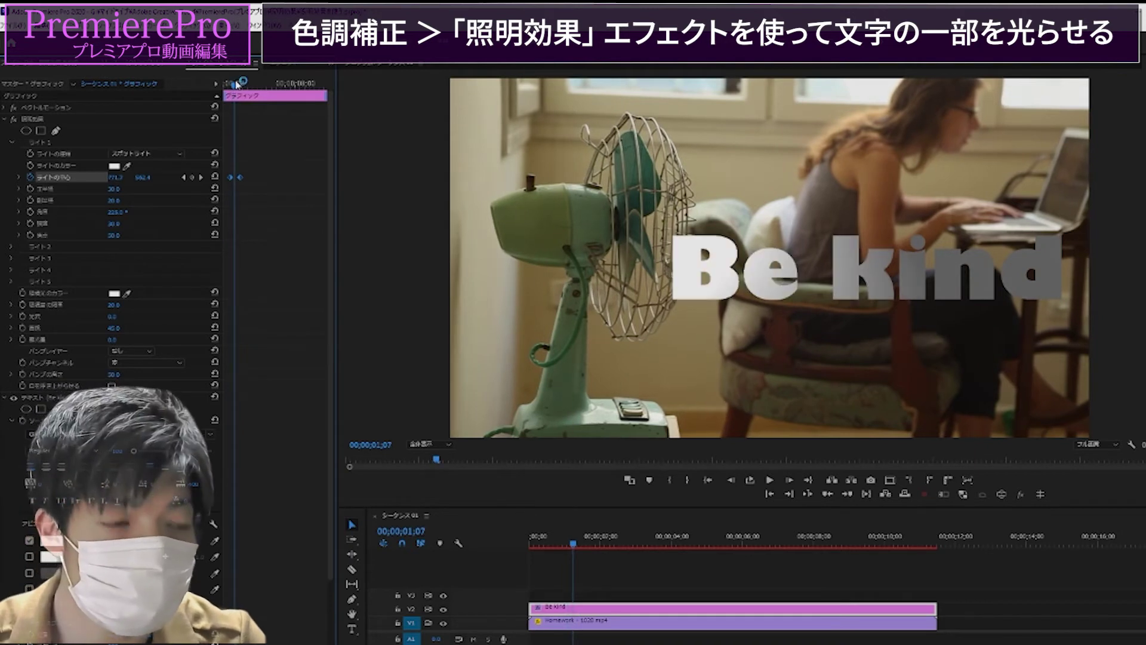
{"action": "left_click_drag", "start_coordinate": [237, 84], "coordinate": [237, 85]}
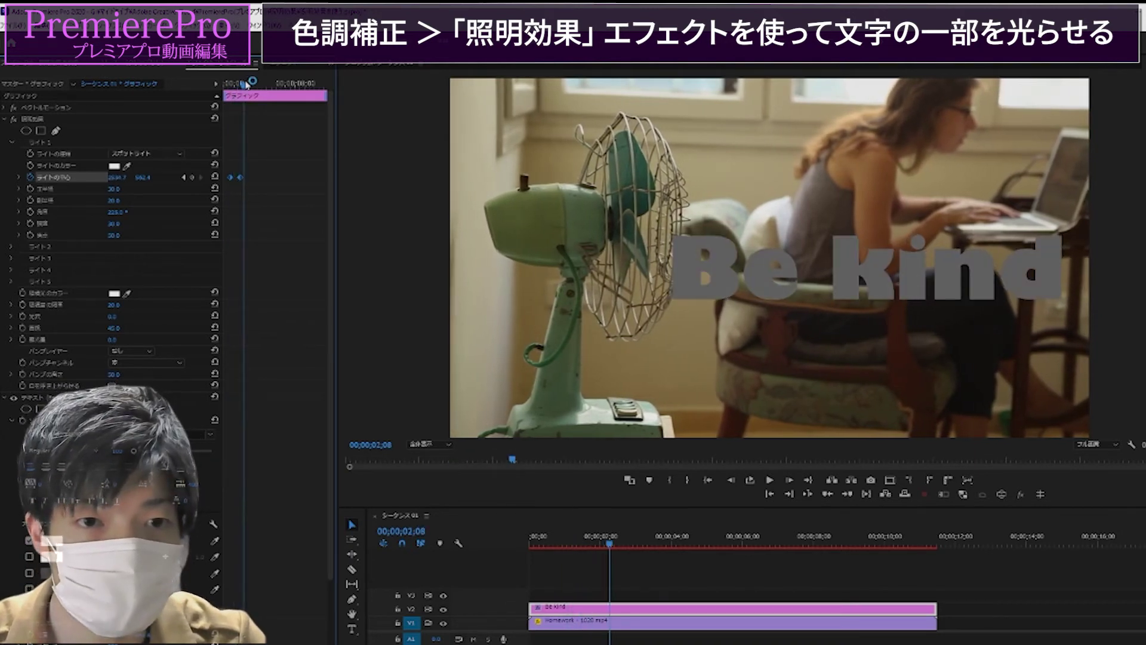
{"action": "left_click_drag", "start_coordinate": [237, 85], "coordinate": [222, 88]}
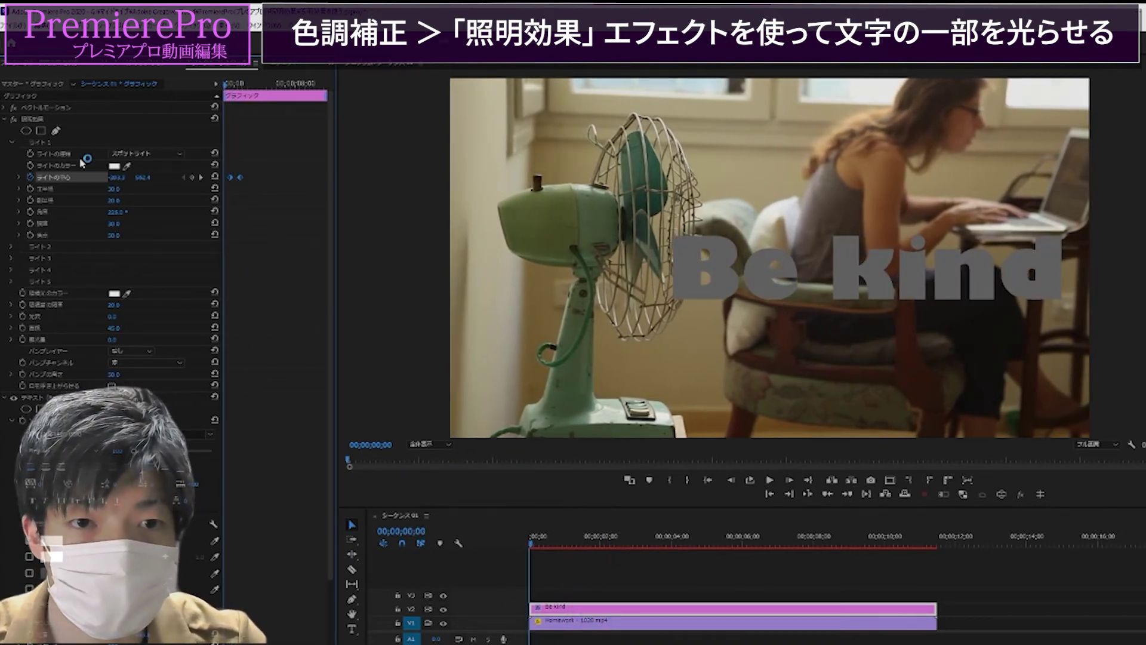
Centre the light over 'kind' and enlarge its radius to cover all of Be kind
{"action": "left_click", "coordinate": [75, 122]}
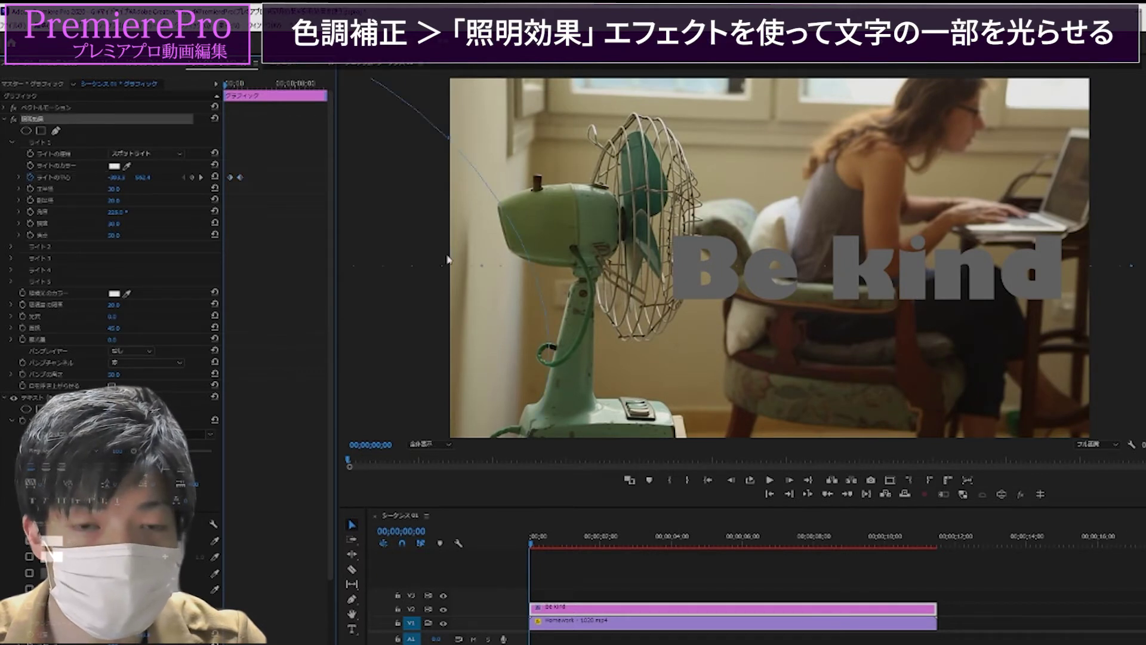
{"action": "left_click_drag", "start_coordinate": [407, 277], "coordinate": [692, 280]}
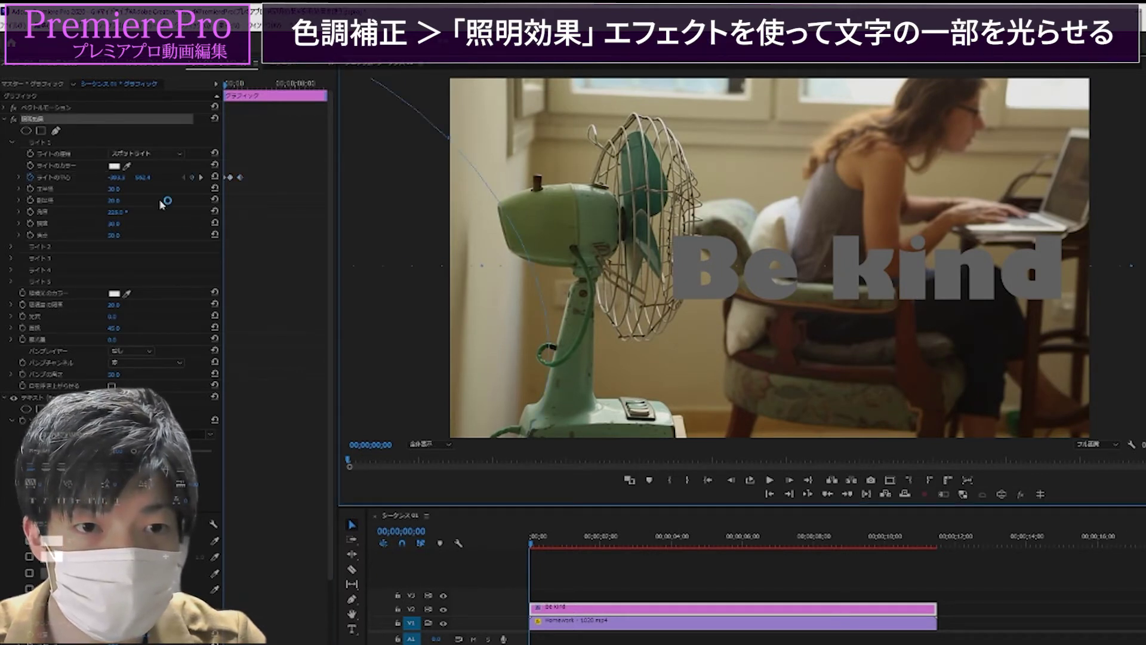
{"action": "left_click_drag", "start_coordinate": [481, 265], "coordinate": [824, 265]}
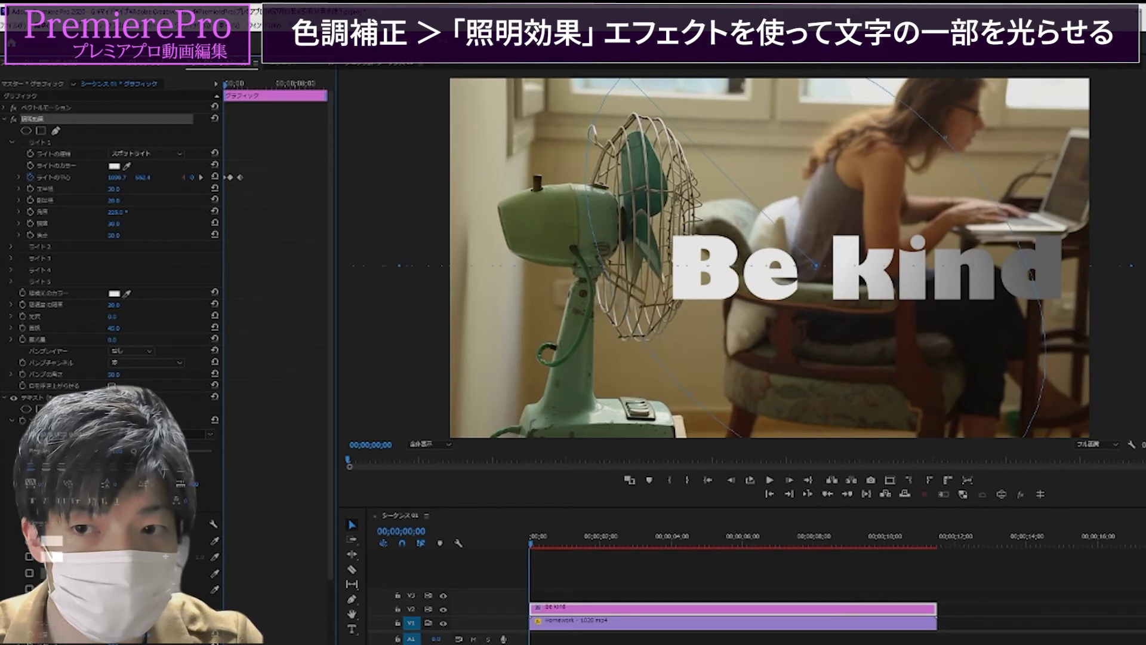
{"action": "left_click_drag", "start_coordinate": [110, 198], "coordinate": [99, 279]}
At 00;00;00;24, add an Ambient Intensity keyframe at 100
{"action": "left_click_drag", "start_coordinate": [229, 87], "coordinate": [235, 88]}
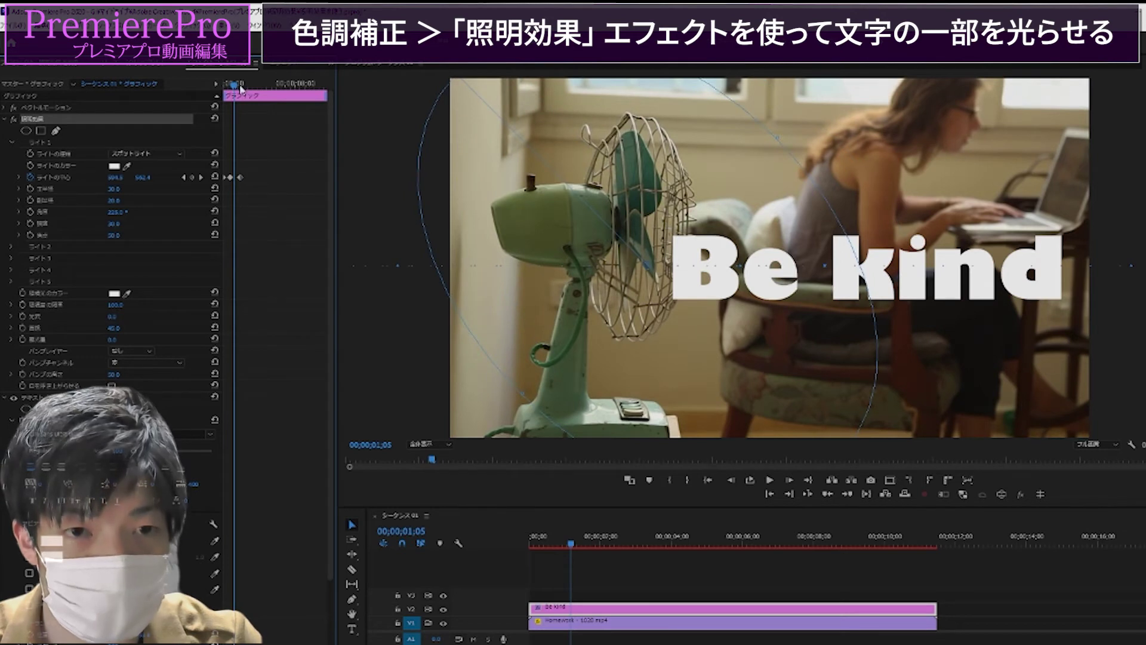
{"action": "left_click_drag", "start_coordinate": [252, 85], "coordinate": [233, 84]}
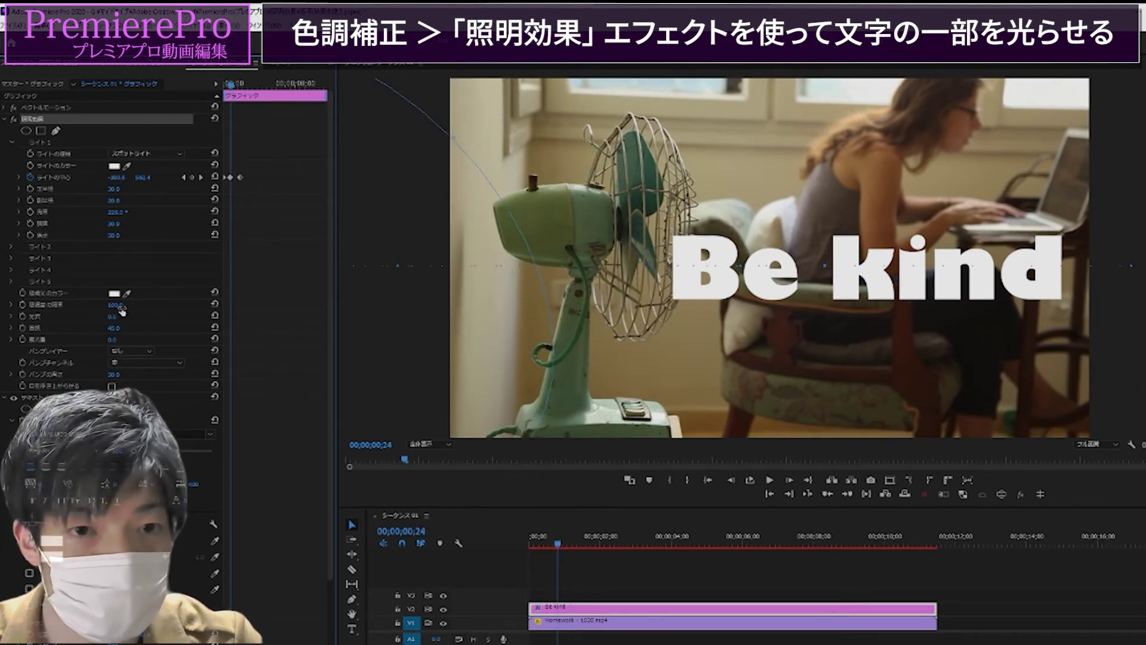
{"action": "left_click", "coordinate": [23, 305]}
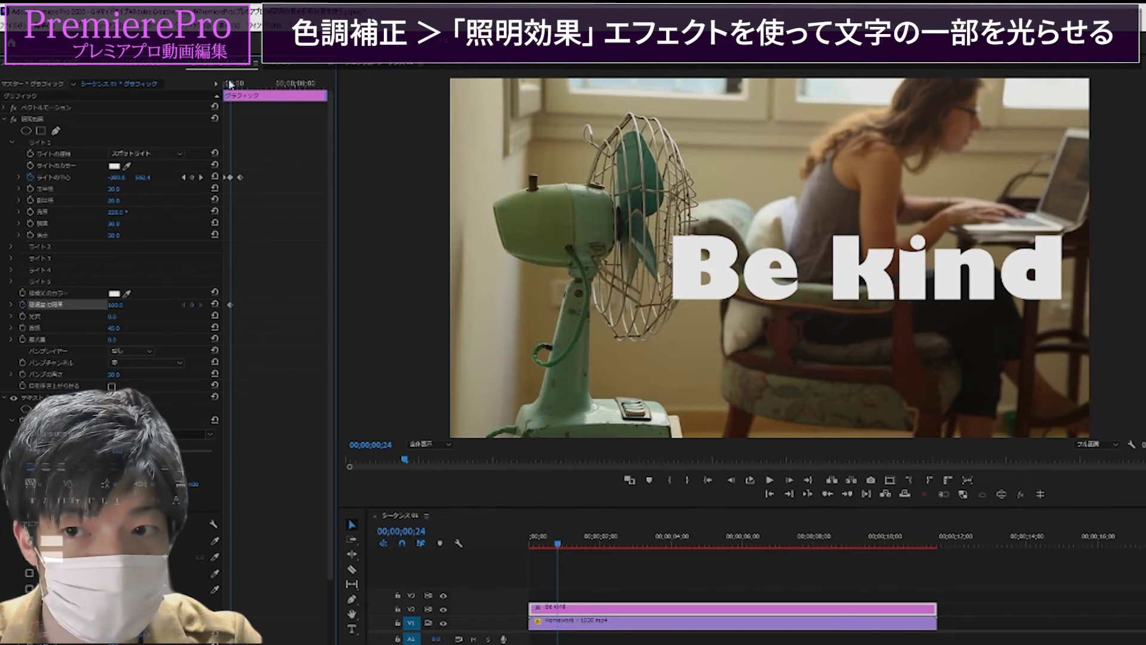
Set the Ambient Intensity keyframe at 00;00;00;24 to 70
{"action": "key", "text": "Home"}
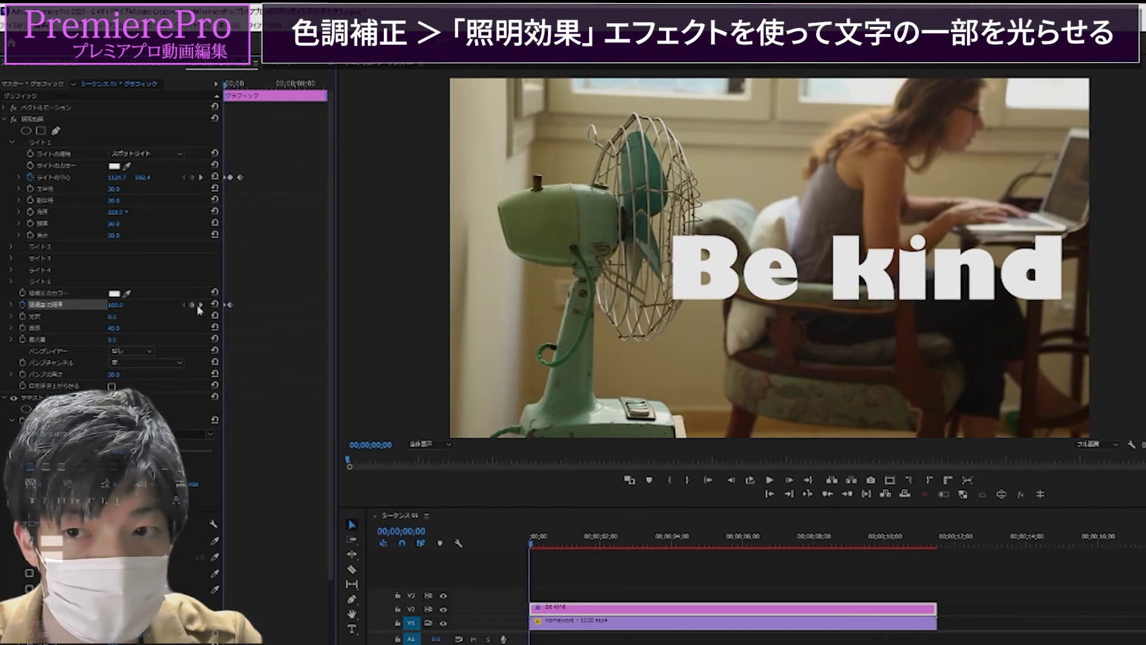
{"action": "left_click", "coordinate": [199, 305]}
{"action": "type", "text": "70"}
{"action": "key", "text": "Return"}
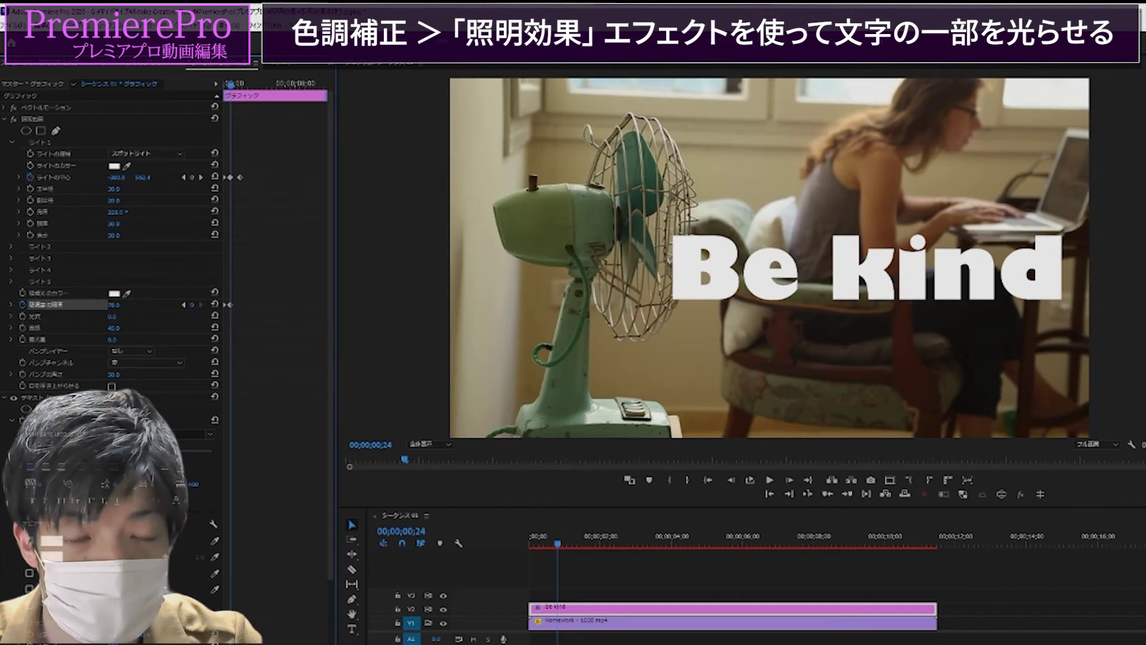
Preview the lighting animation, then step back to 00;00;01;10
{"action": "left_click_drag", "start_coordinate": [240, 89], "coordinate": [224, 88]}
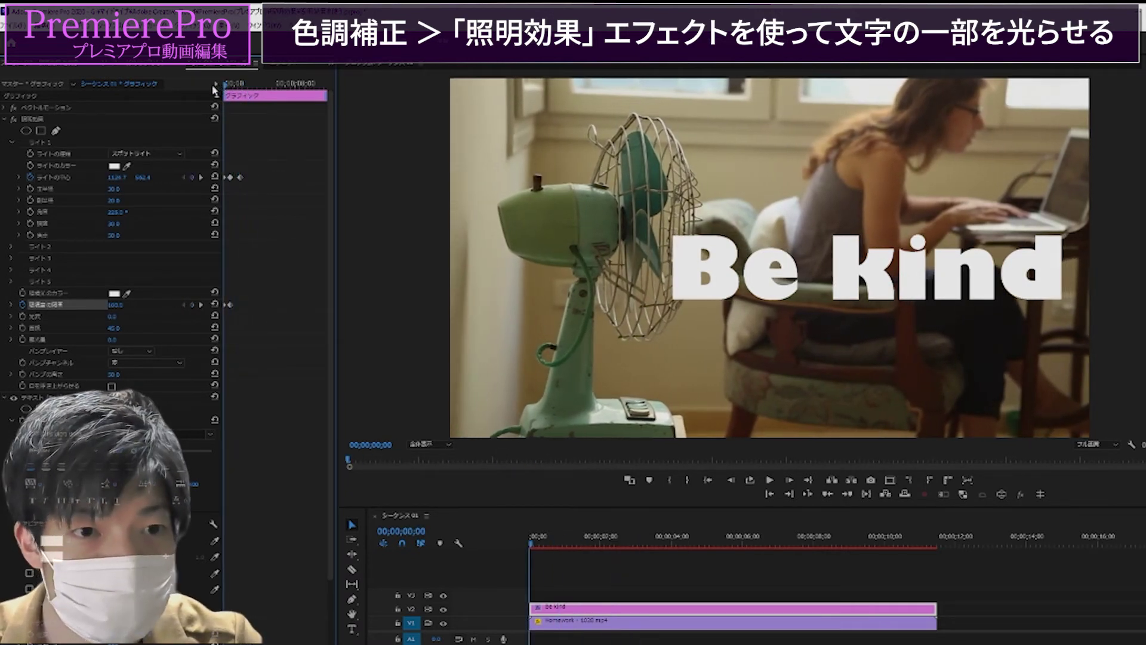
{"action": "left_click", "coordinate": [770, 480]}
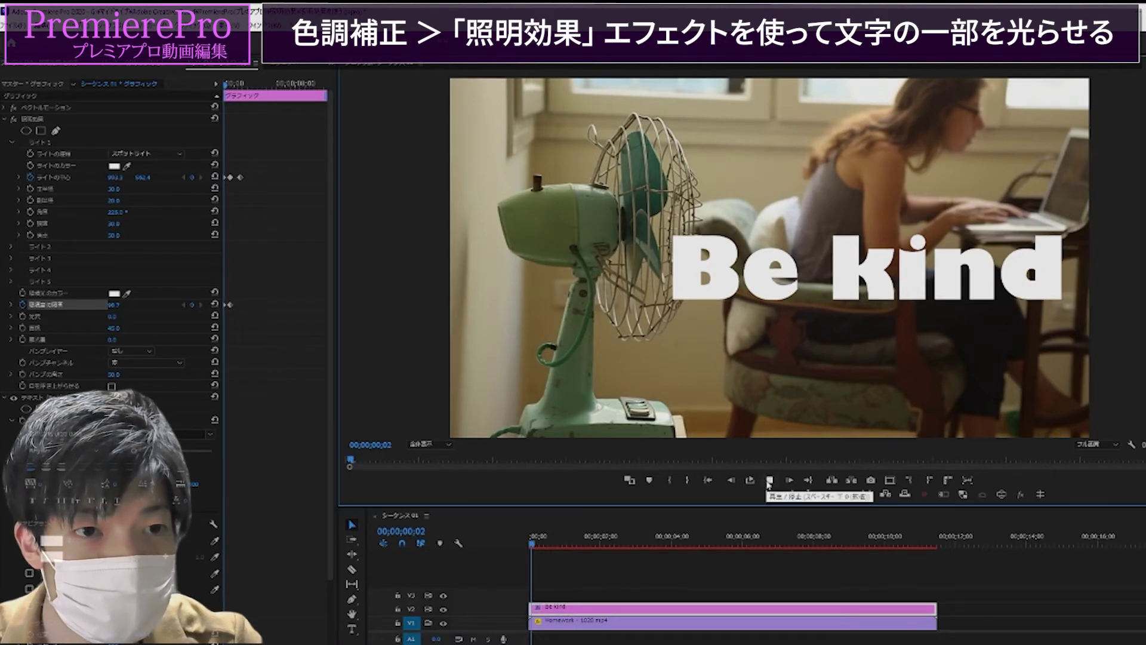
{"action": "left_click", "coordinate": [769, 481]}
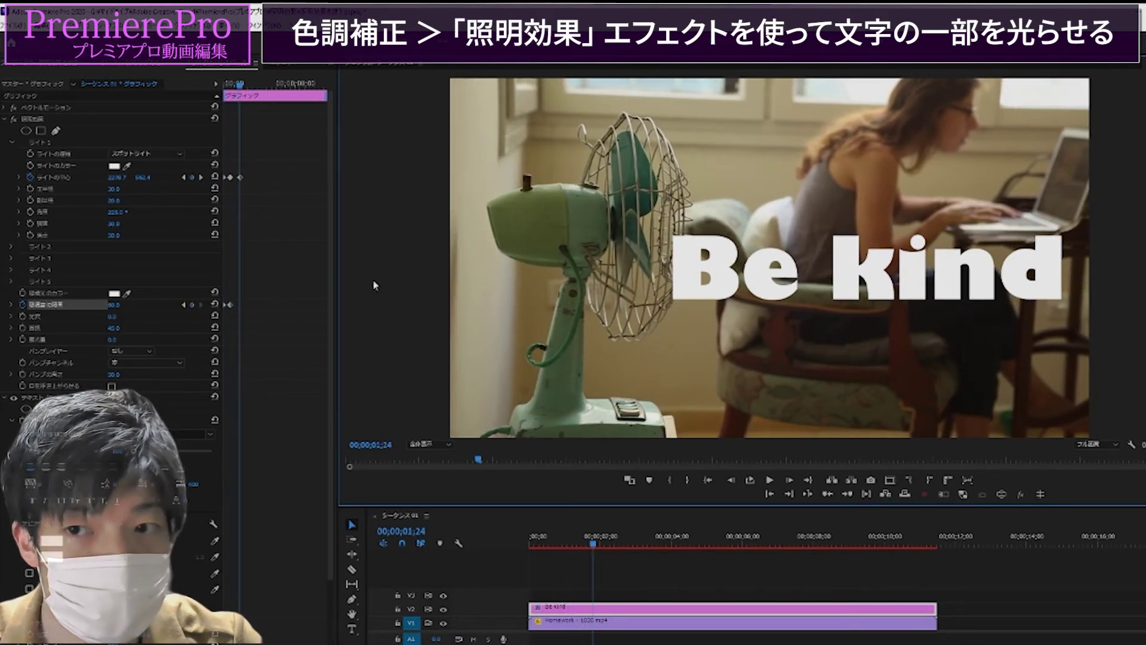
{"action": "left_click", "coordinate": [99, 119]}
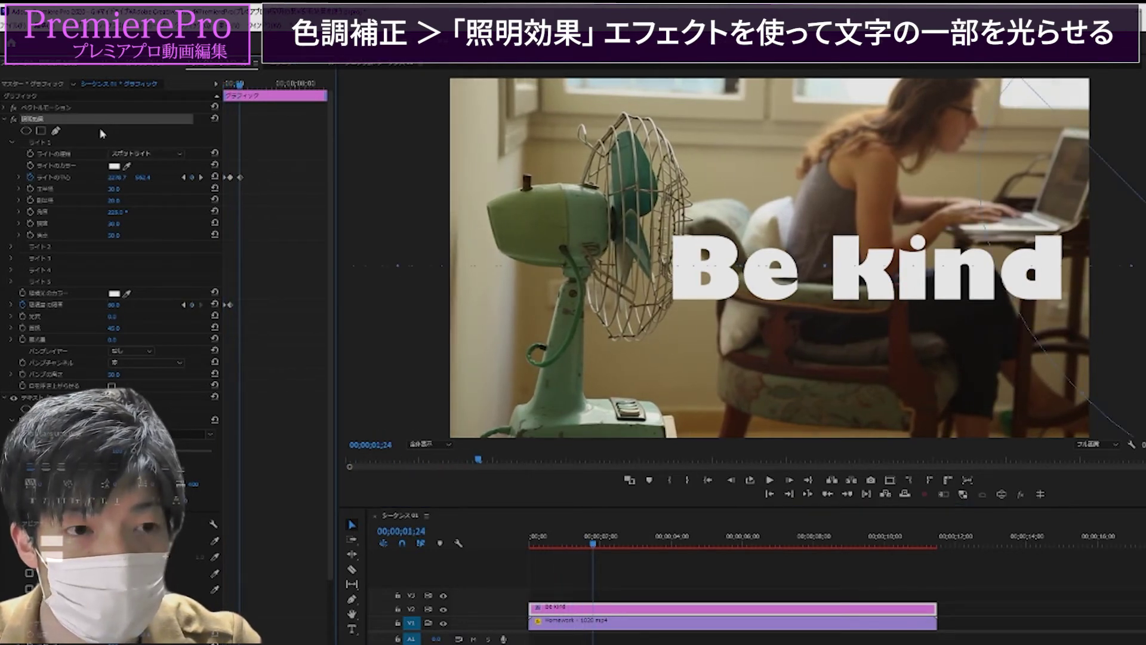
{"action": "left_click", "coordinate": [726, 588]}
{"action": "key", "text": "Left"}
{"action": "key", "text": "Left"}
{"action": "key", "text": "Left"}
{"action": "key", "text": "Left"}
{"action": "key", "text": "Left"}
{"action": "key", "text": "Left"}
{"action": "key", "text": "Left"}
{"action": "key", "text": "Left"}
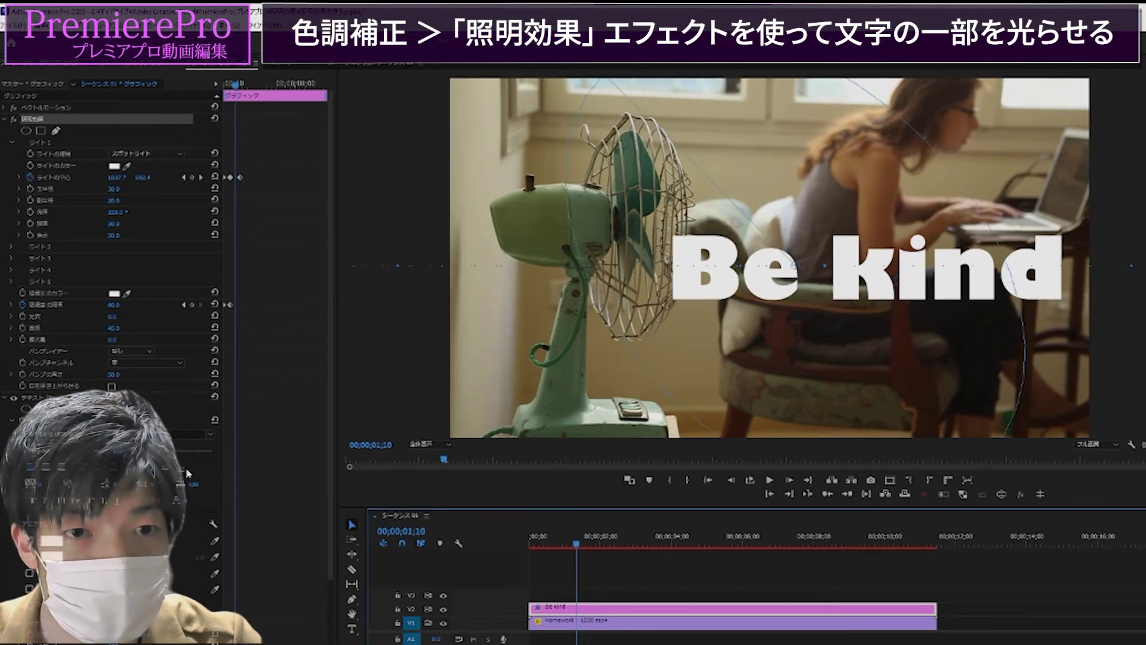
Set Ambient Intensity to 0 at 00;00;01;10 and scrub to watch Be kind darken
{"action": "left_click", "coordinate": [113, 305]}
{"action": "type", "text": "2"}
{"action": "key", "text": "Return"}
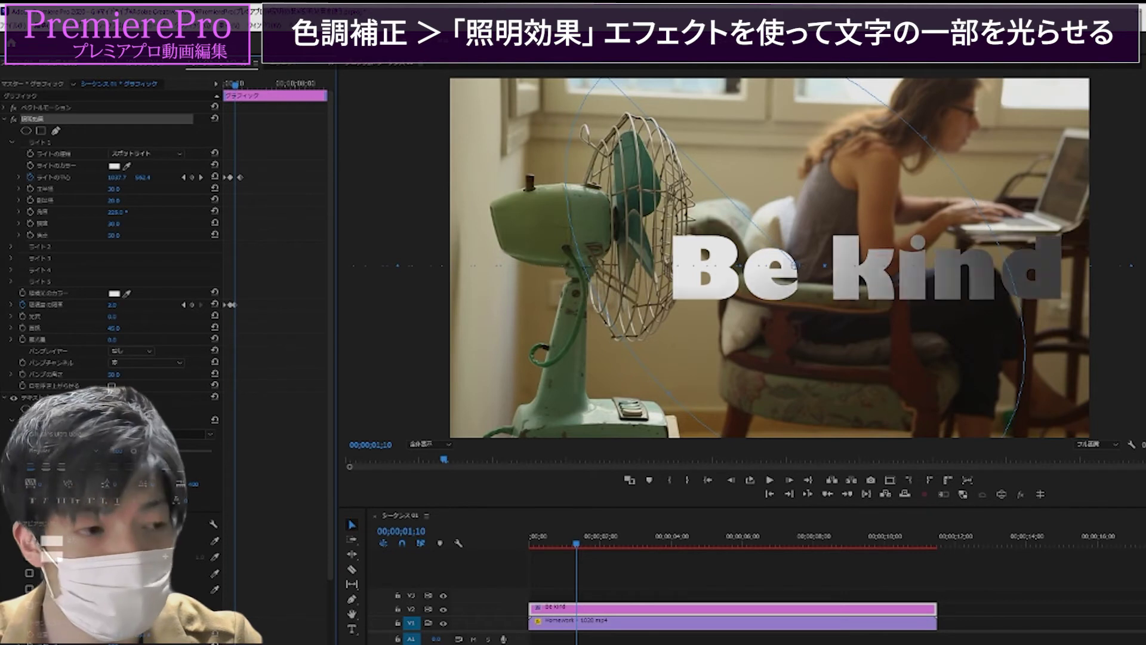
{"action": "mouse_move", "coordinate": [113, 304]}
{"action": "left_mouse_down"}
{"action": "mouse_move", "coordinate": [96, 304]}
{"action": "mouse_move", "coordinate": [119, 305]}
{"action": "left_mouse_up"}
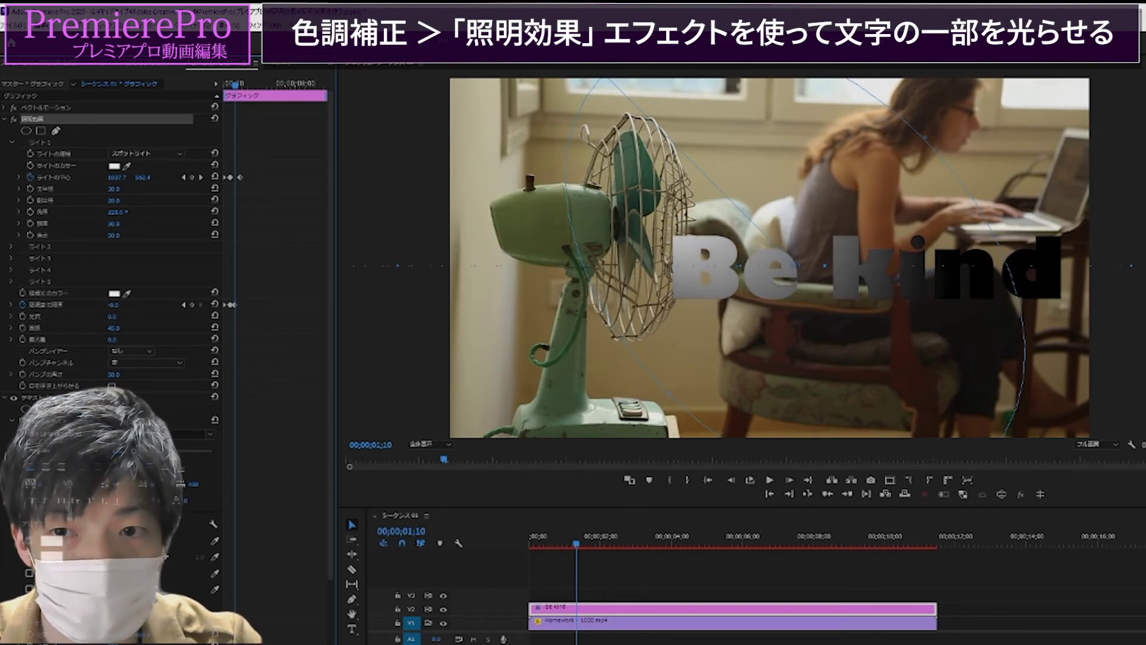
{"action": "type", "text": "0"}
{"action": "key", "text": "Return"}
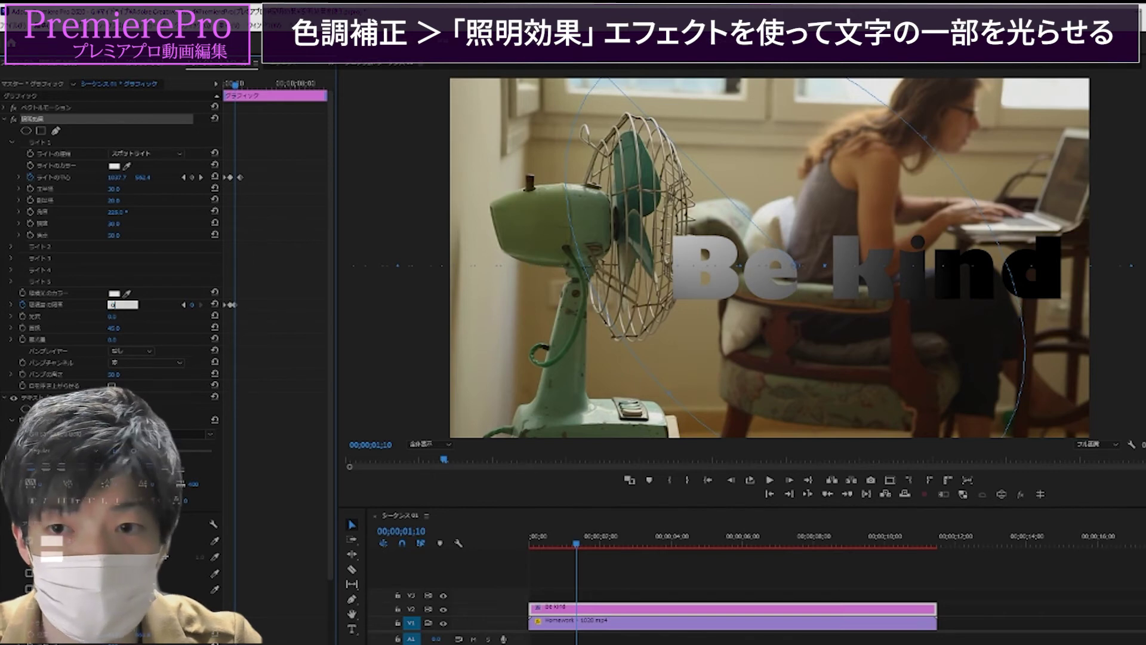
{"action": "left_click_drag", "start_coordinate": [237, 80], "coordinate": [232, 89]}
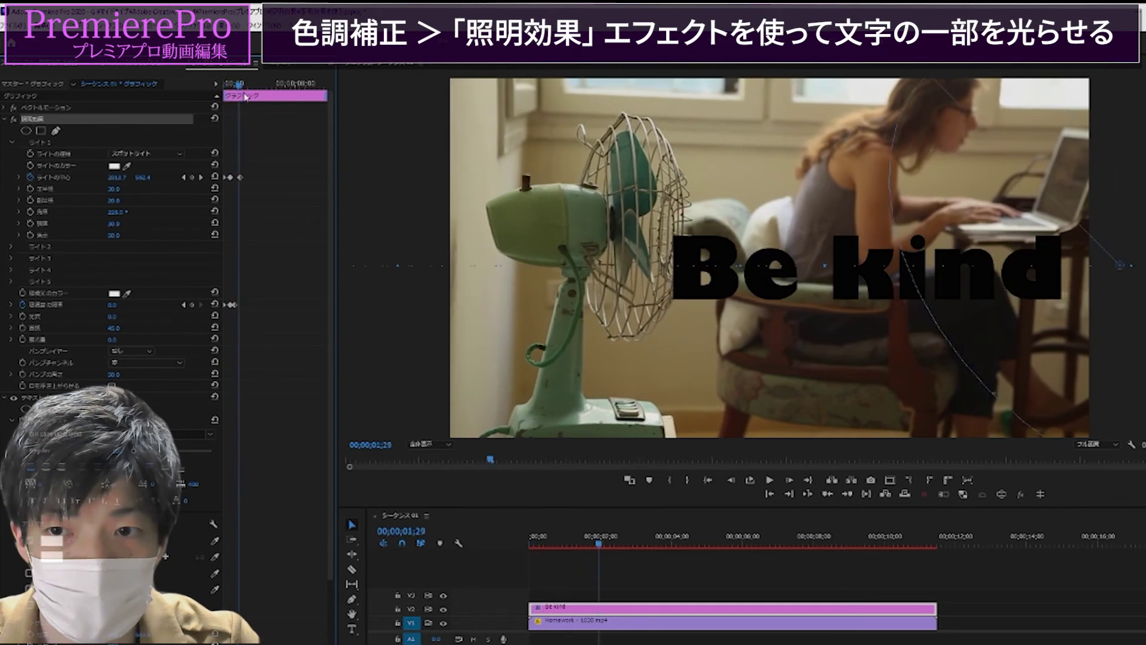
{"action": "left_click_drag", "start_coordinate": [232, 90], "coordinate": [218, 101]}
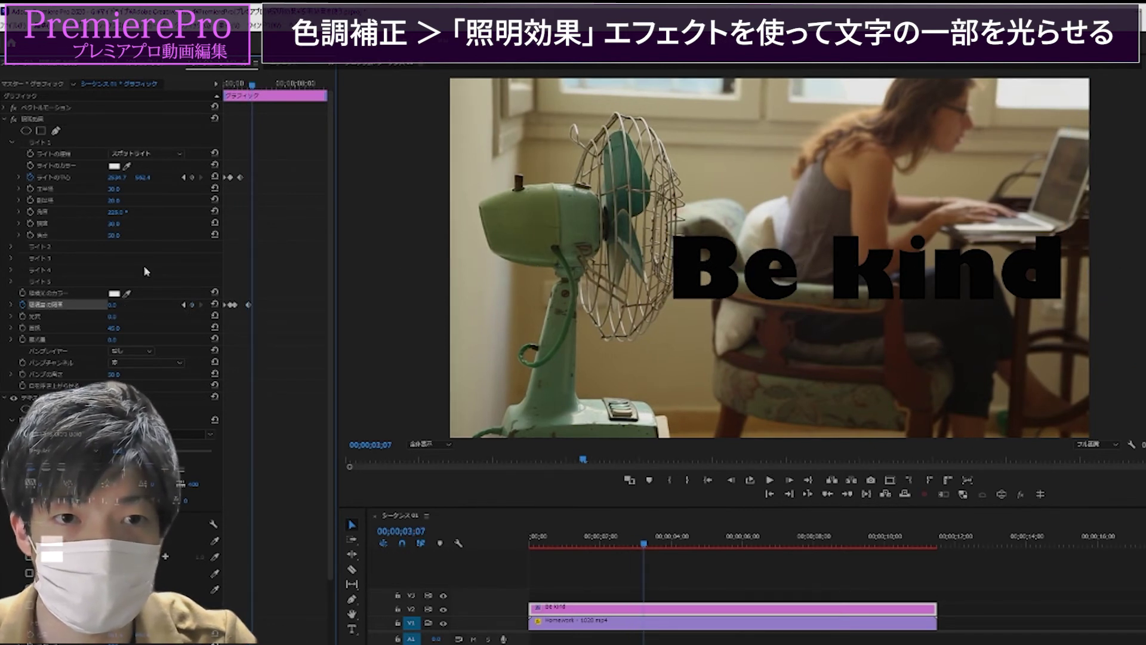
Raise Ambient Intensity to 100 at 00;00;03;07, preview, and trim both clips to about 4 seconds
{"action": "mouse_move", "coordinate": [122, 307]}
{"action": "left_mouse_down"}
{"action": "mouse_move", "coordinate": [156, 307]}
{"action": "mouse_move", "coordinate": [118, 304]}
{"action": "left_mouse_up"}
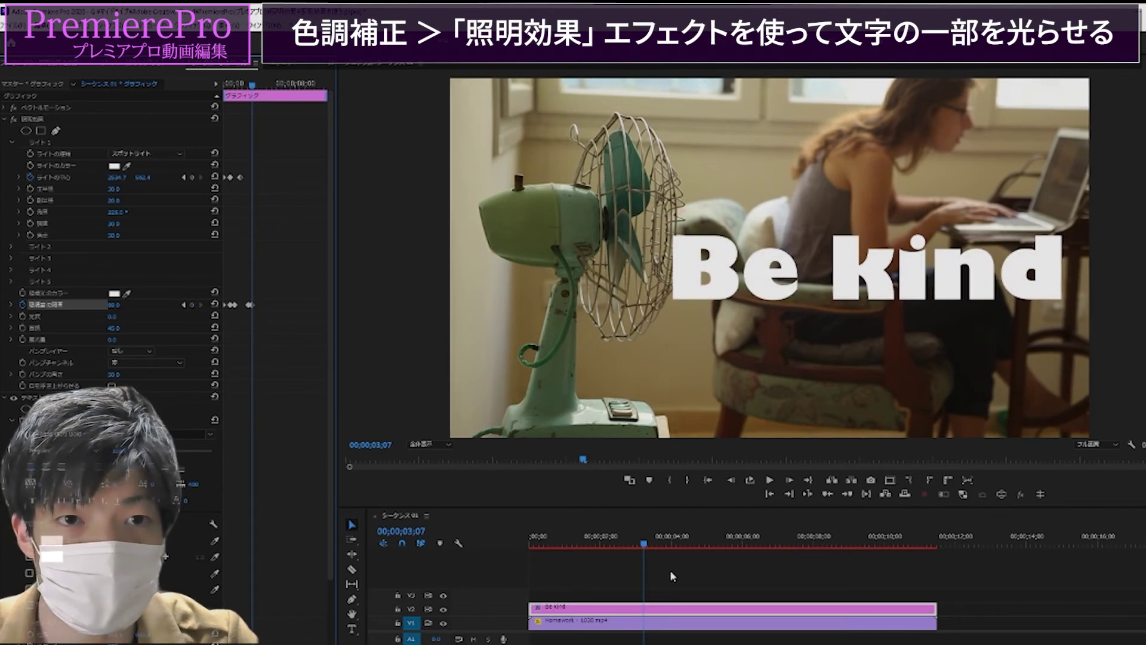
{"action": "key", "text": "Home"}
{"action": "key", "text": "space"}
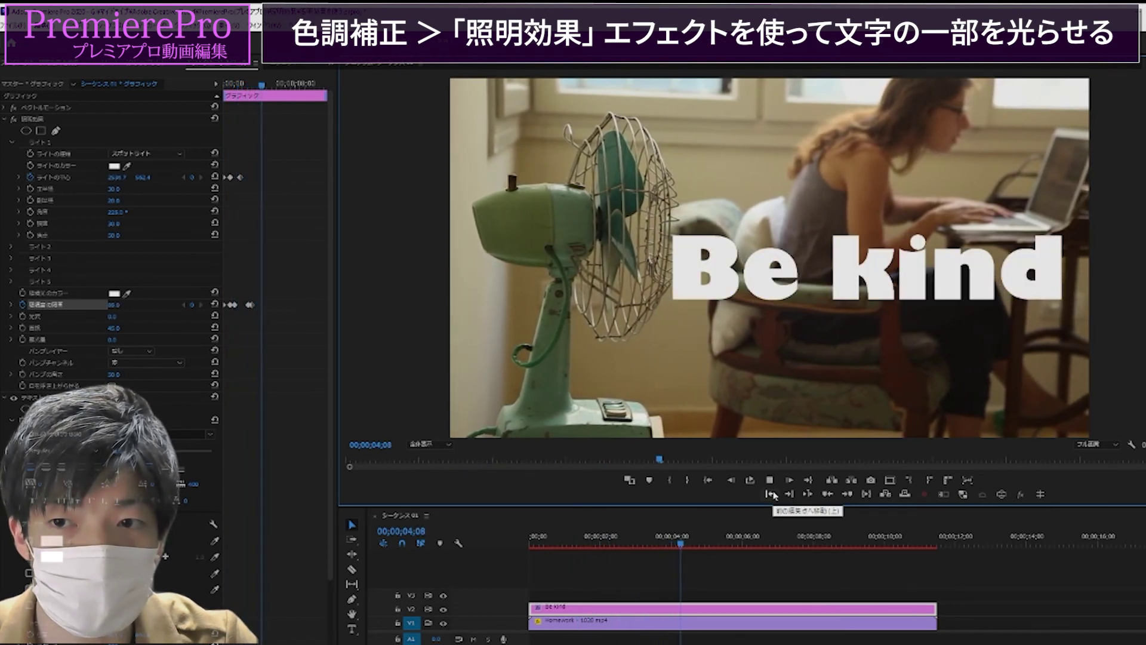
{"action": "left_click", "coordinate": [904, 594]}
{"action": "mouse_move", "coordinate": [932, 604]}
{"action": "left_mouse_down"}
{"action": "mouse_move", "coordinate": [667, 600]}
{"action": "mouse_move", "coordinate": [692, 604]}
{"action": "left_mouse_up"}
{"action": "left_click", "coordinate": [667, 540]}
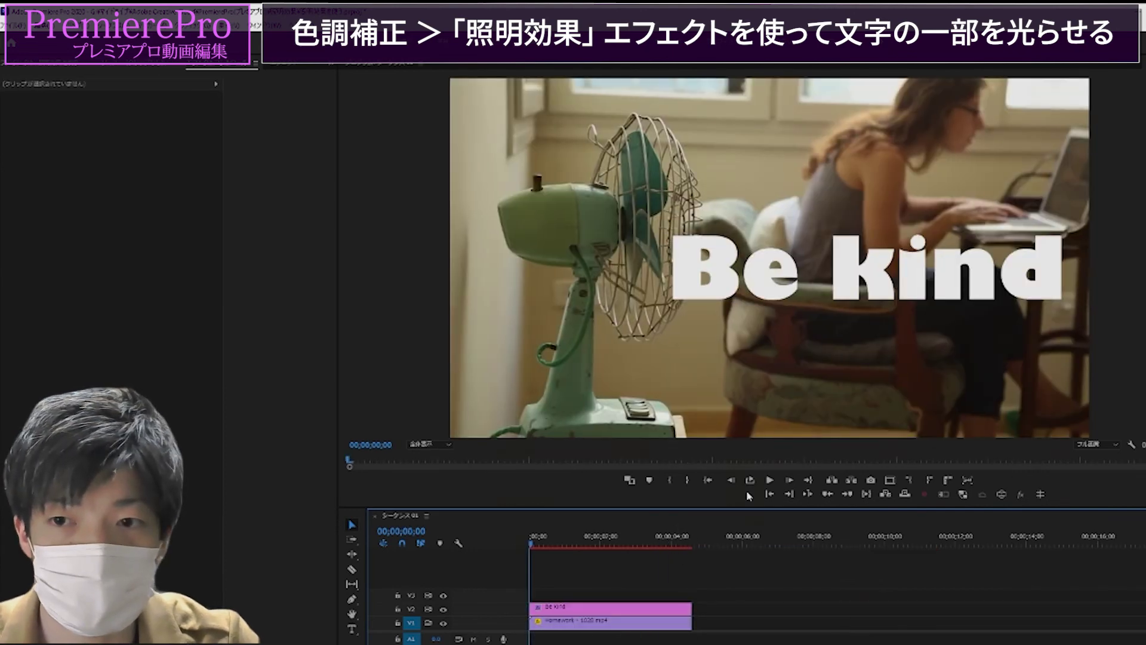